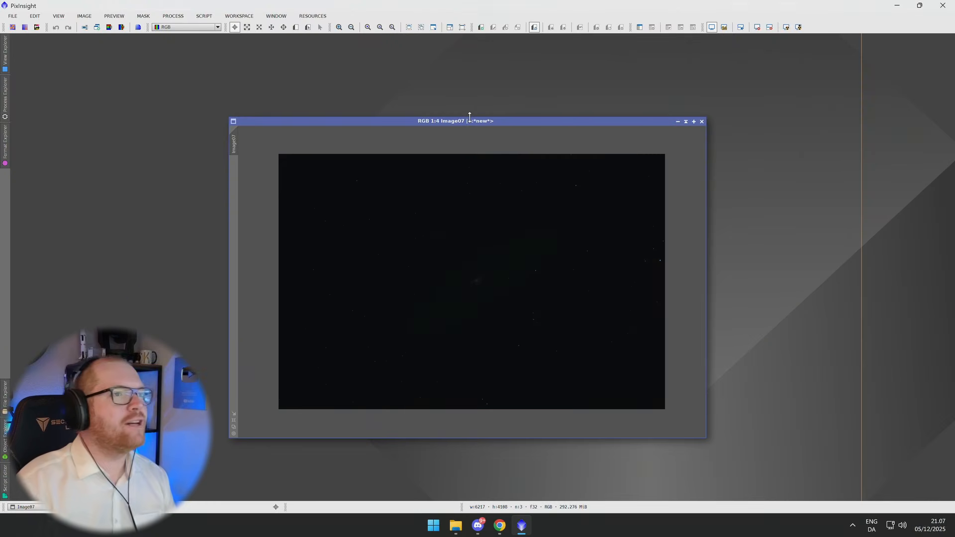
Inspect the unstretched linear image, repositioning its window and zooming in and out.
drag(469, 121, 500, 104)
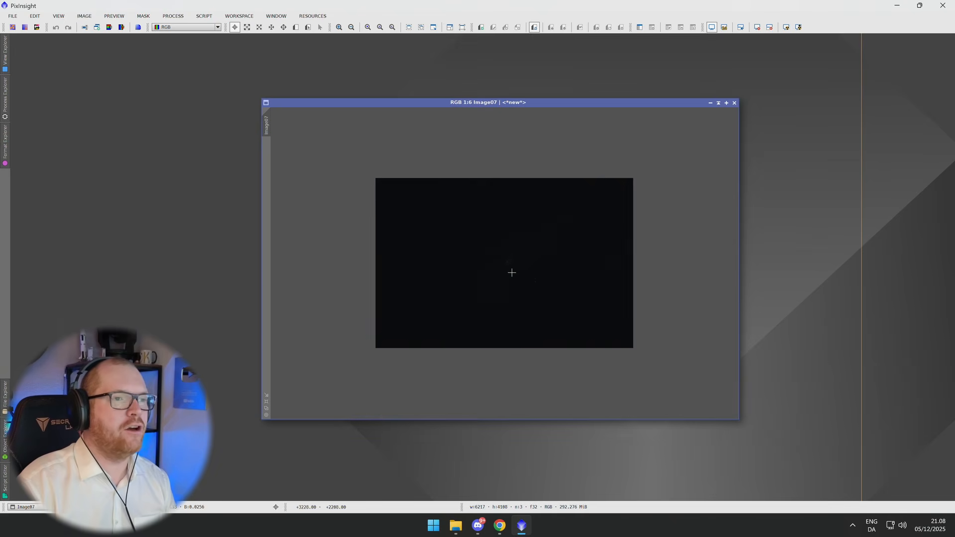
scroll(511, 273, up, 5)
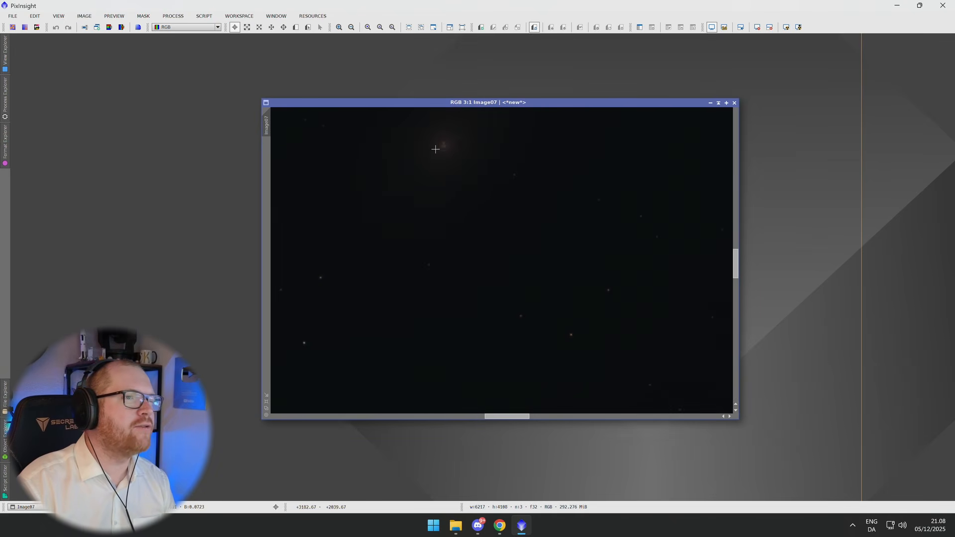
scroll(437, 149, down, 6)
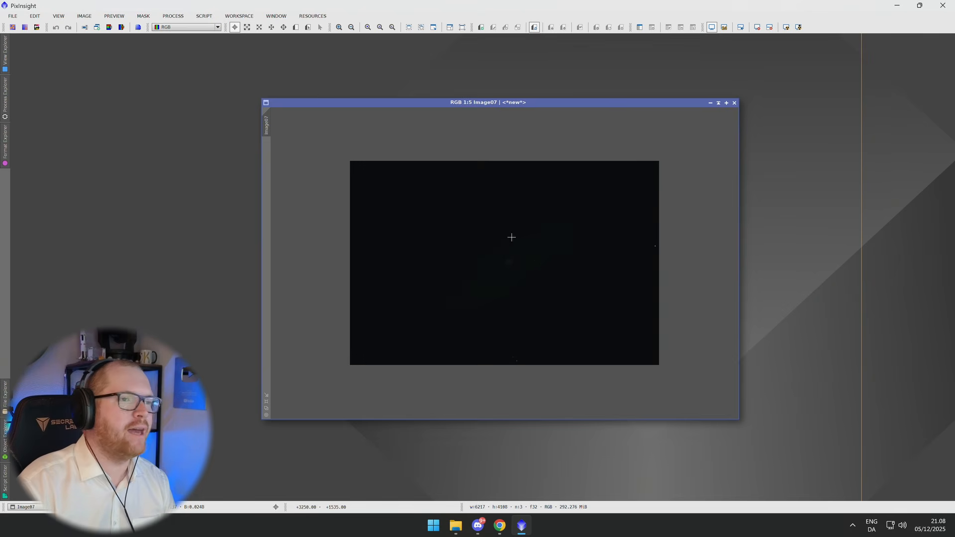
drag(644, 106, 599, 112)
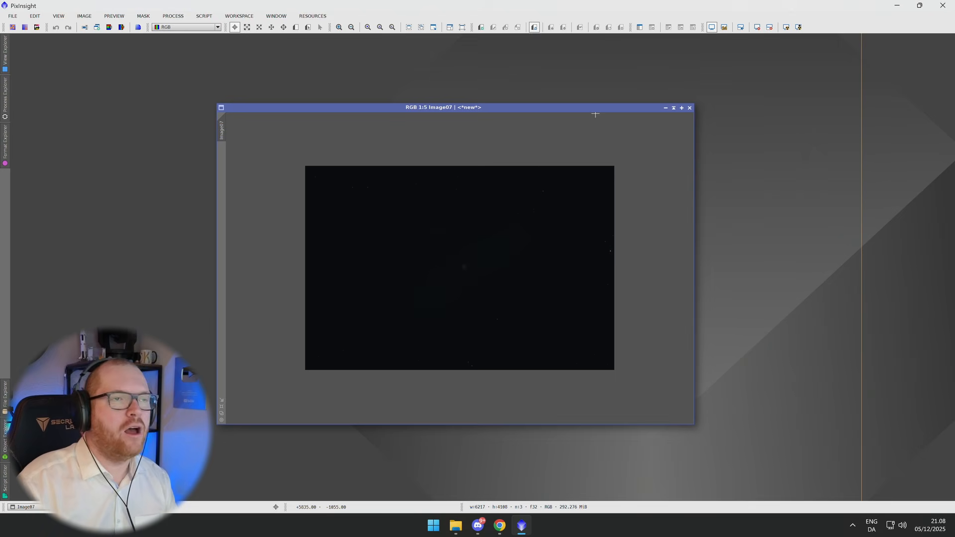
scroll(526, 216, down, 2)
scroll(526, 217, up, 3)
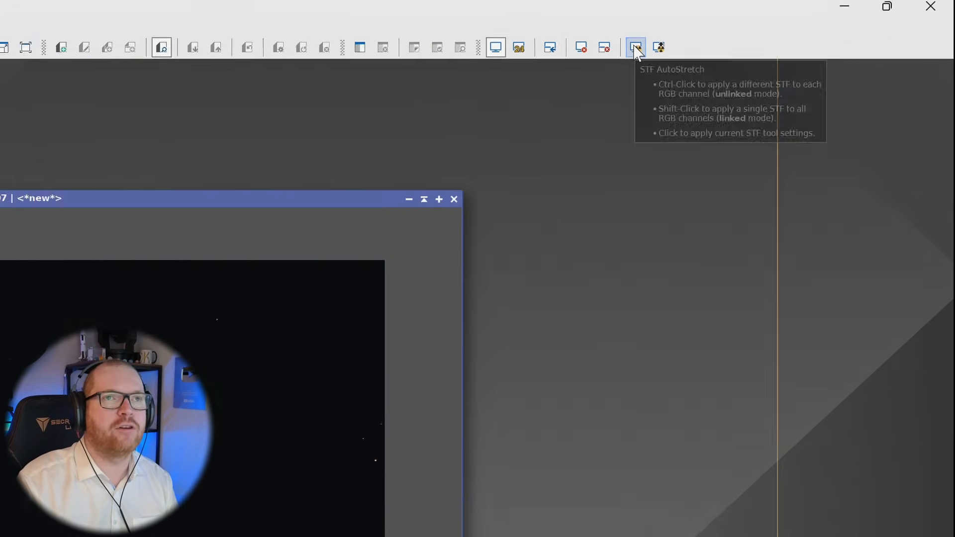
Apply an STF AutoStretch to the image's display and zoom in and out to view it.
click(523, 64)
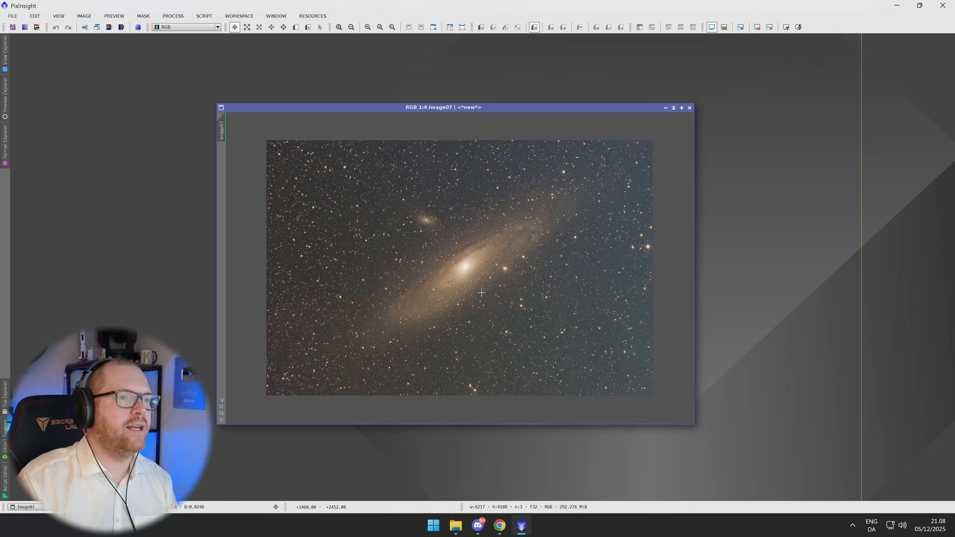
scroll(475, 282, up, 1)
scroll(475, 282, down, 3)
scroll(475, 282, up, 1)
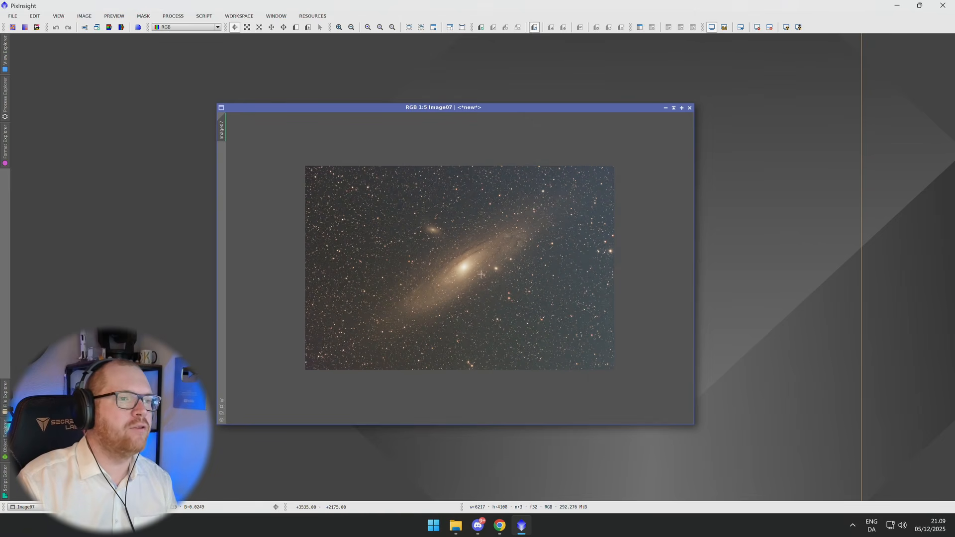
Reset the screen stretch and reapply AutoStretch with alternate settings, zooming out on the image.
click(770, 28)
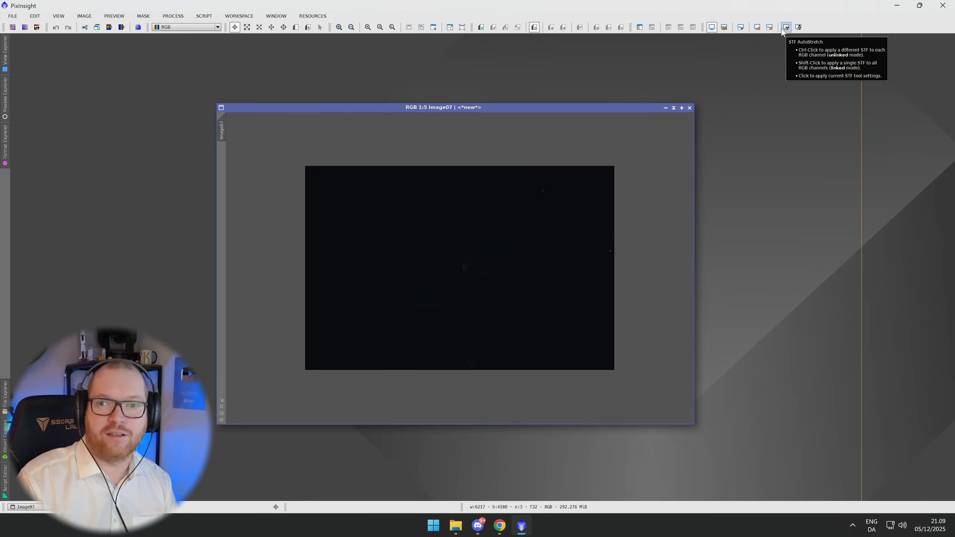
click(786, 28)
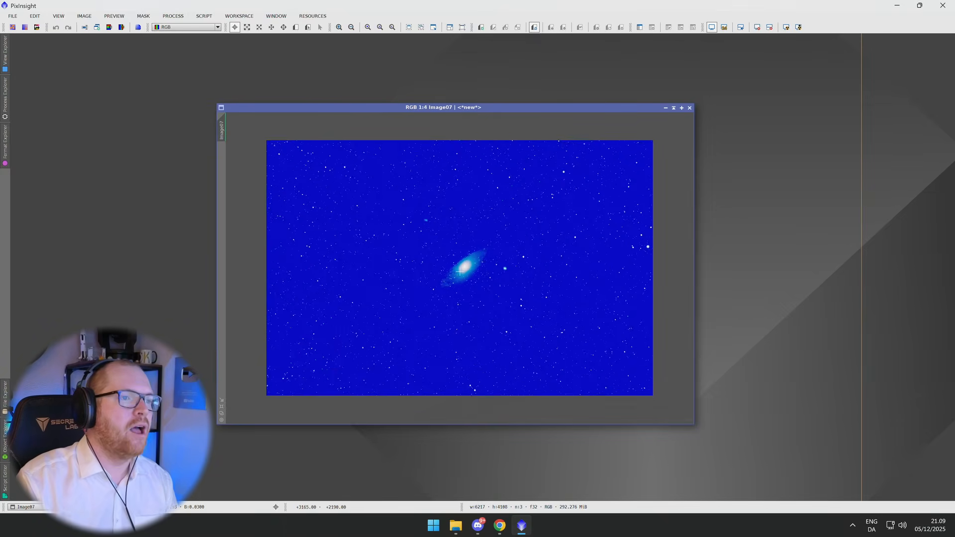
scroll(459, 272, up, 4)
scroll(469, 253, down, 2)
scroll(469, 253, down, 3)
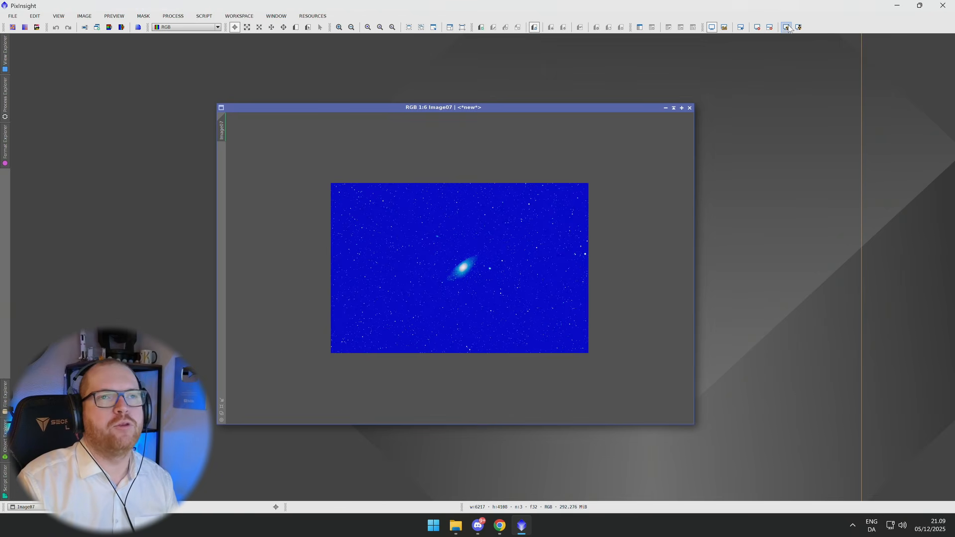
Toggle between resetting the screen stretch and reapplying AutoStretch on the image.
click(761, 31)
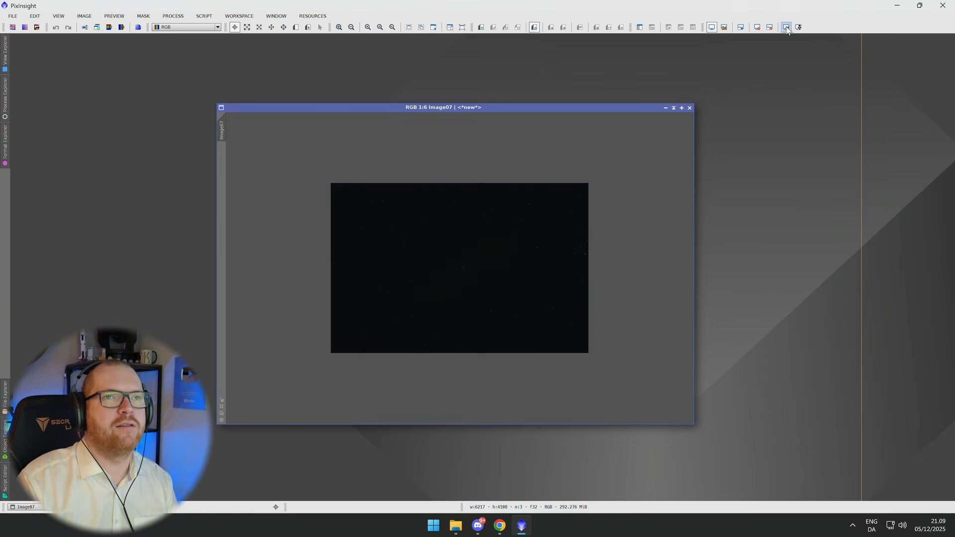
click(787, 29)
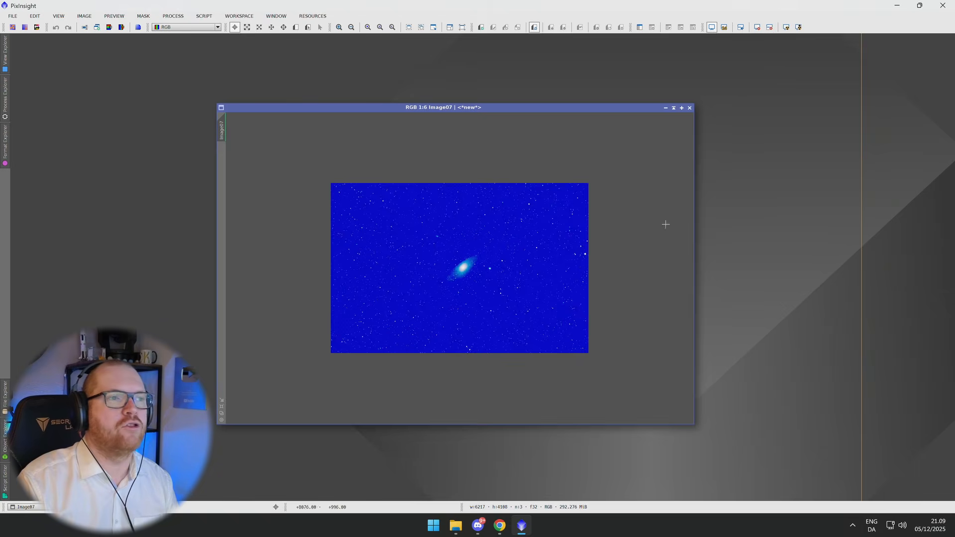
click(757, 28)
click(786, 28)
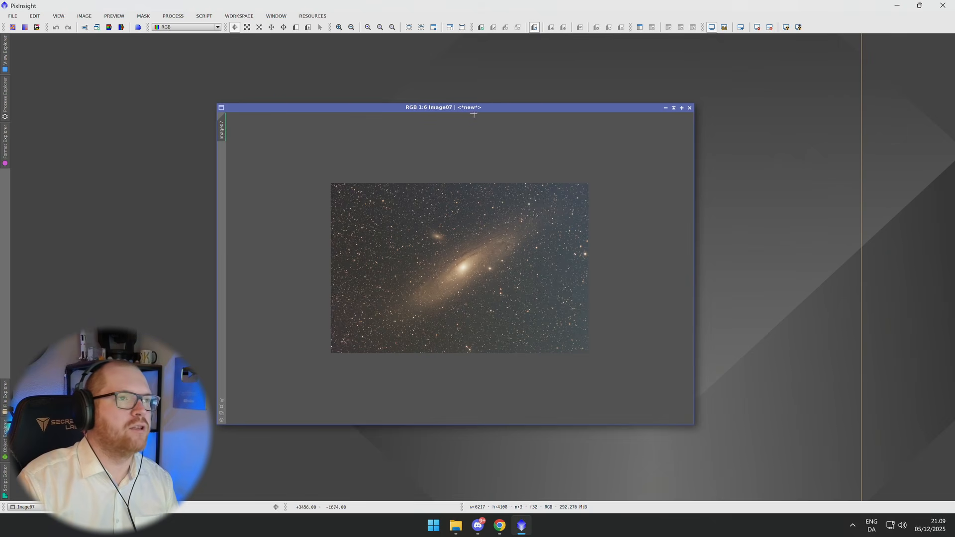
Reset the image's screen stretch and reposition its window.
drag(494, 105, 552, 98)
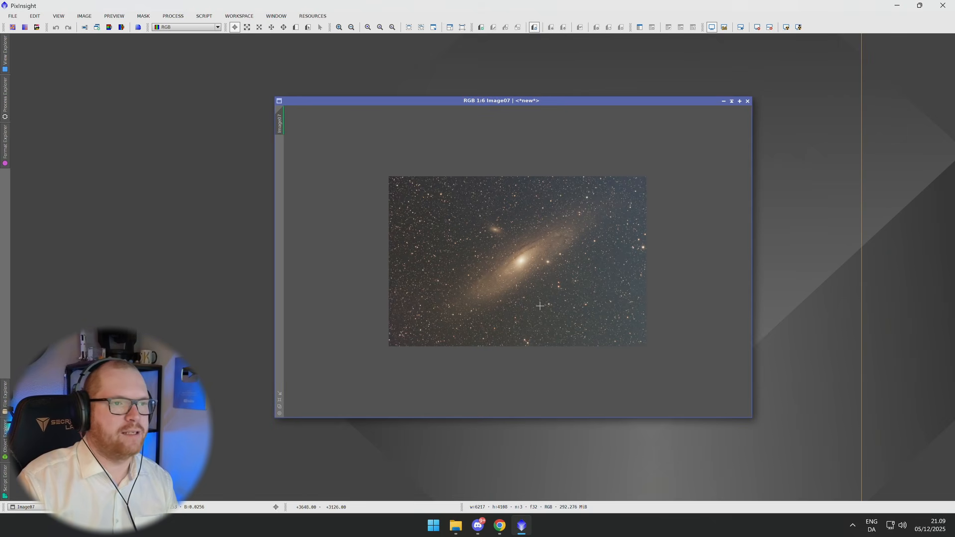
key(ctrl+F12)
scroll(443, 207, up, 2)
drag(455, 100, 441, 107)
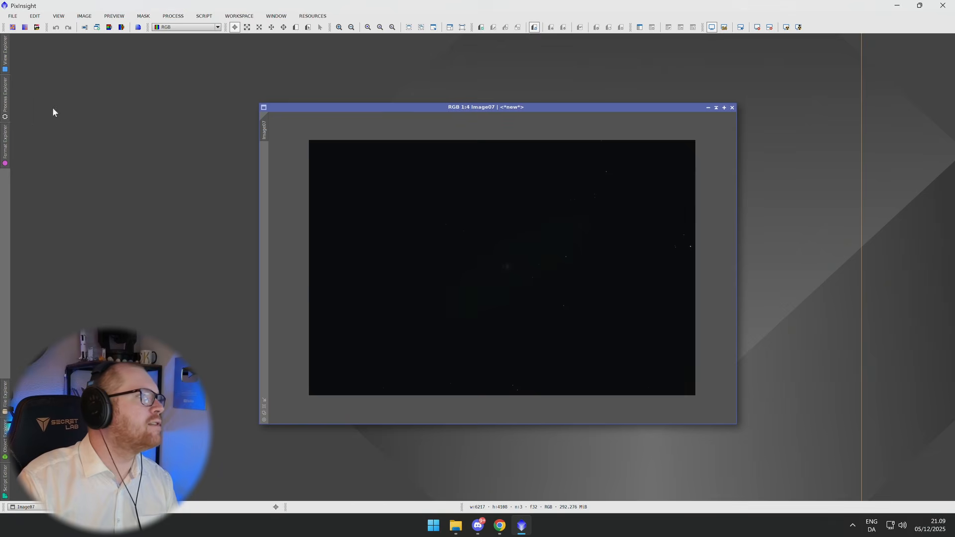
Open the ScreenTransferFunction tool by searching the Process Explorer for "scree".
click(6, 97)
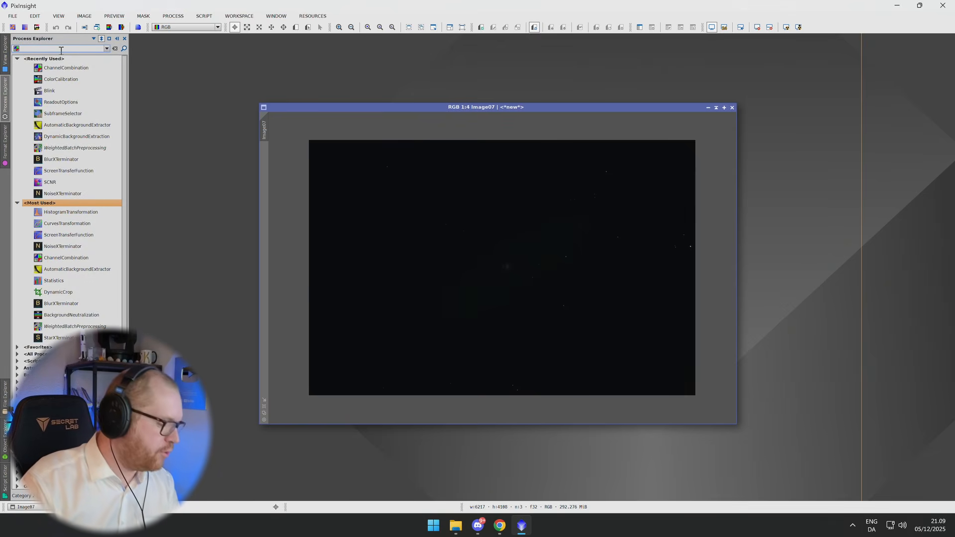
text(scree)
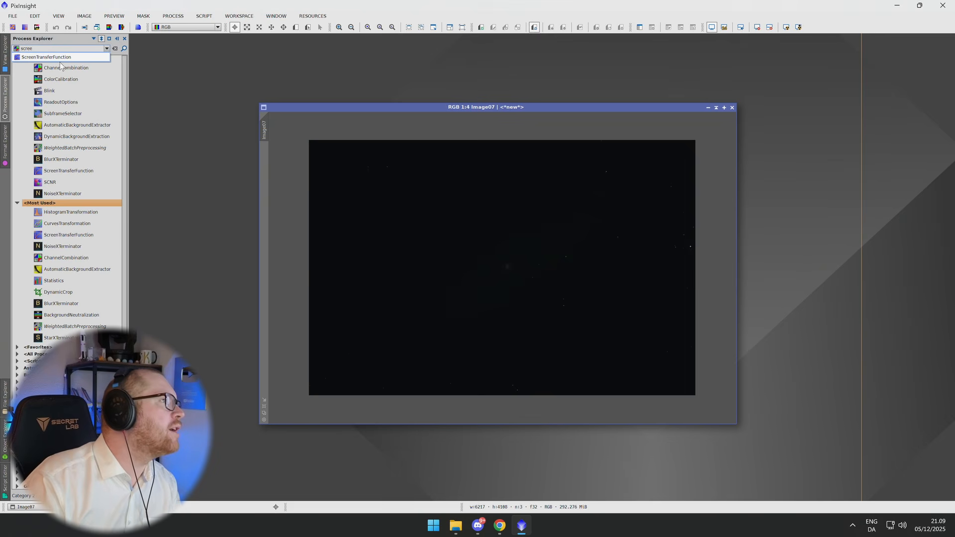
click(65, 56)
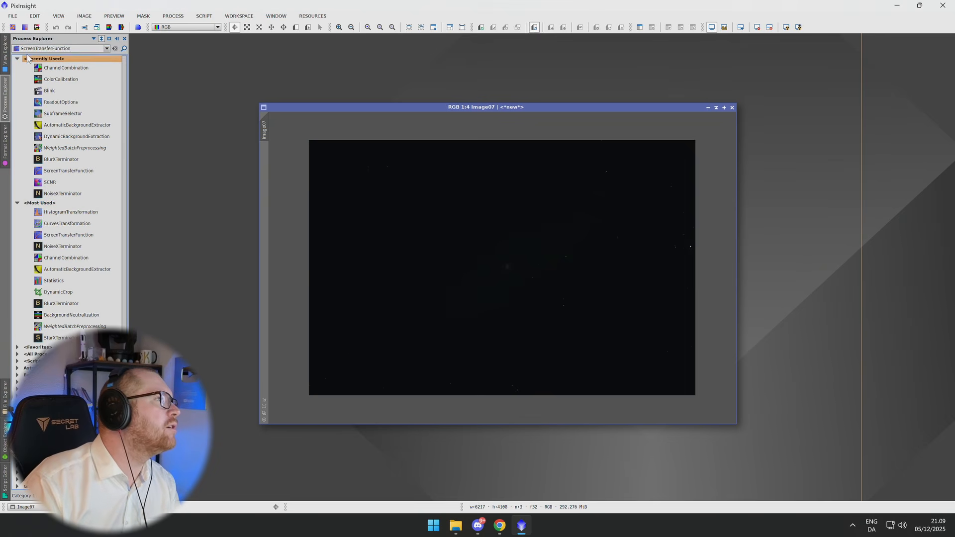
click(85, 172)
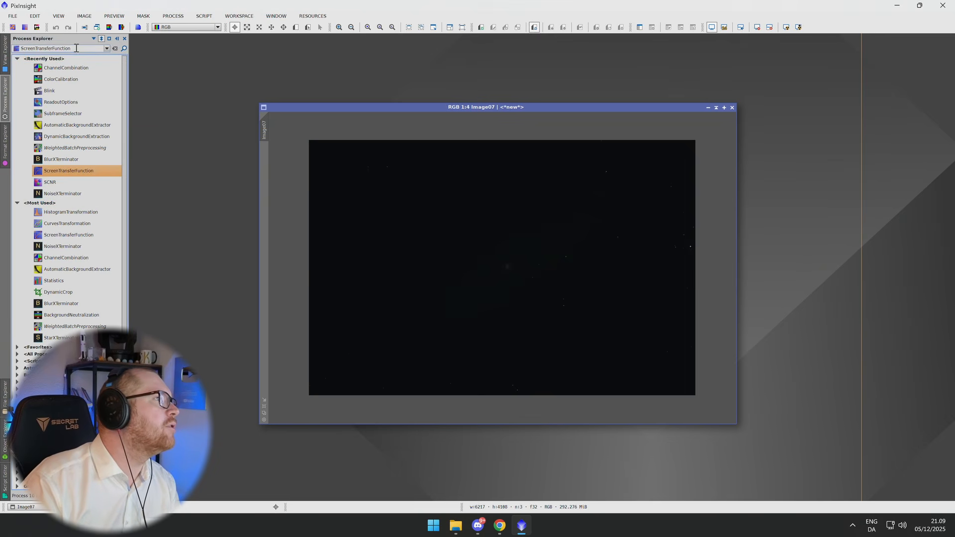
double_click(96, 172)
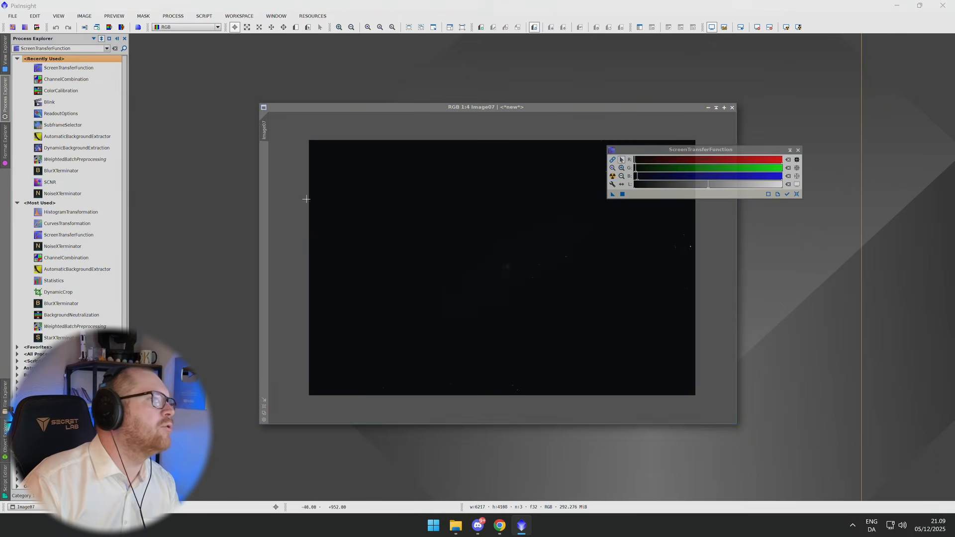
click(173, 16)
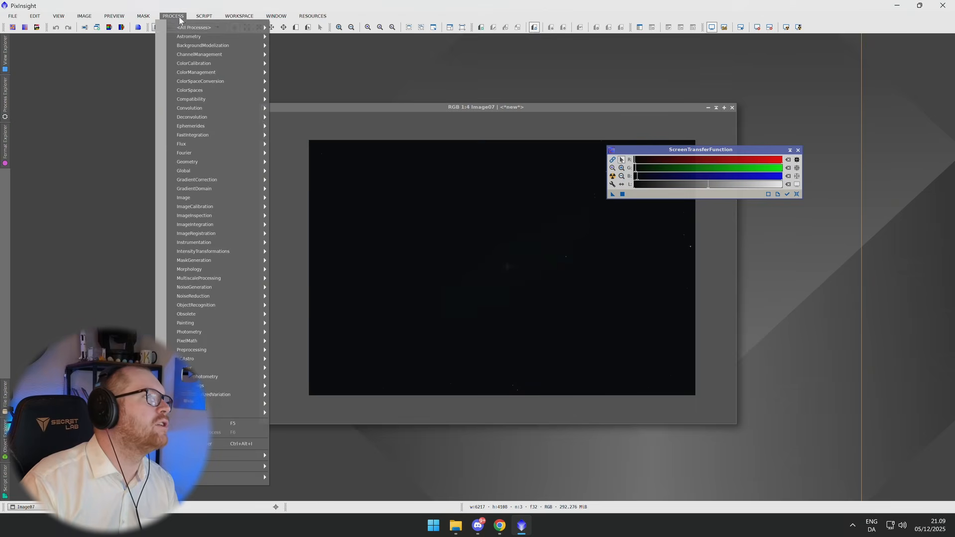
mouse_move(200, 30)
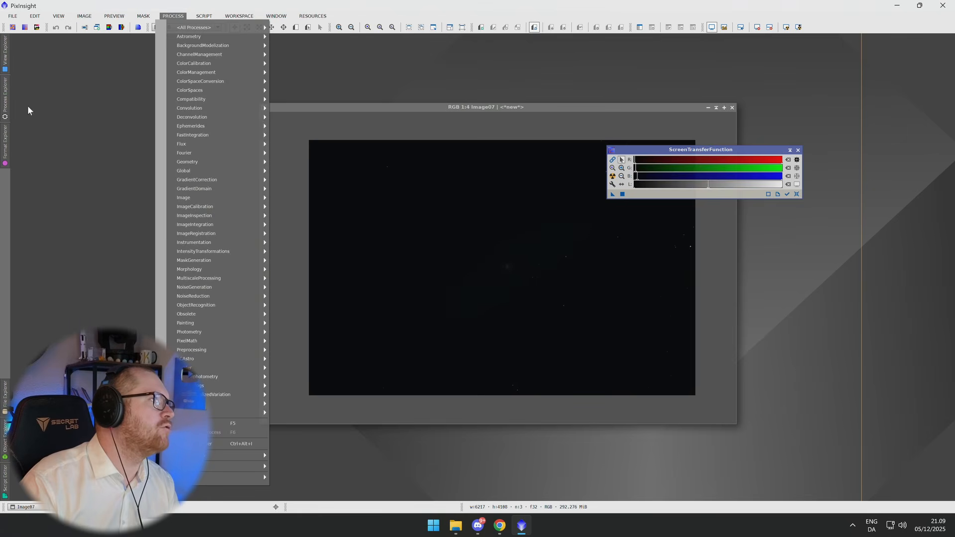
click(7, 99)
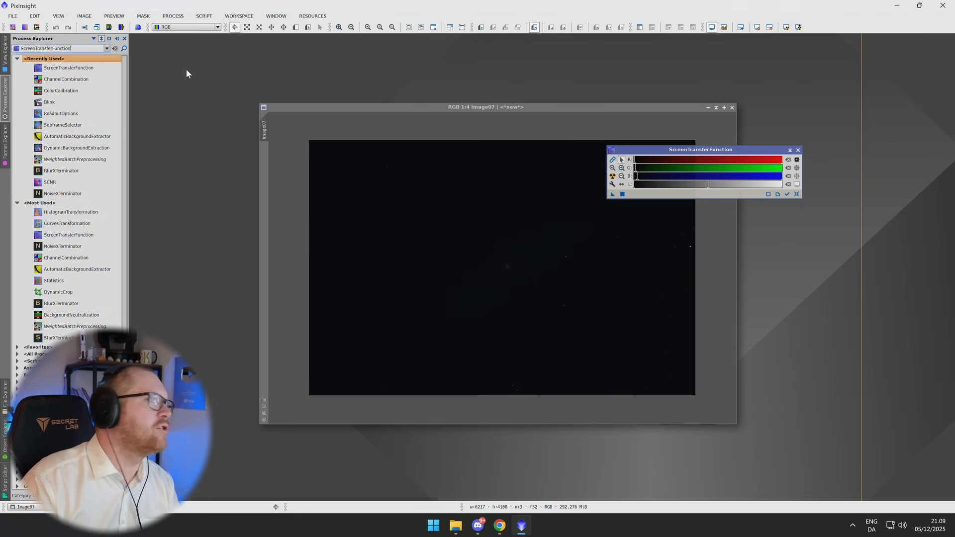
Adjust the STF luminance midtones slider and apply the transfer function to the image.
drag(699, 152, 785, 158)
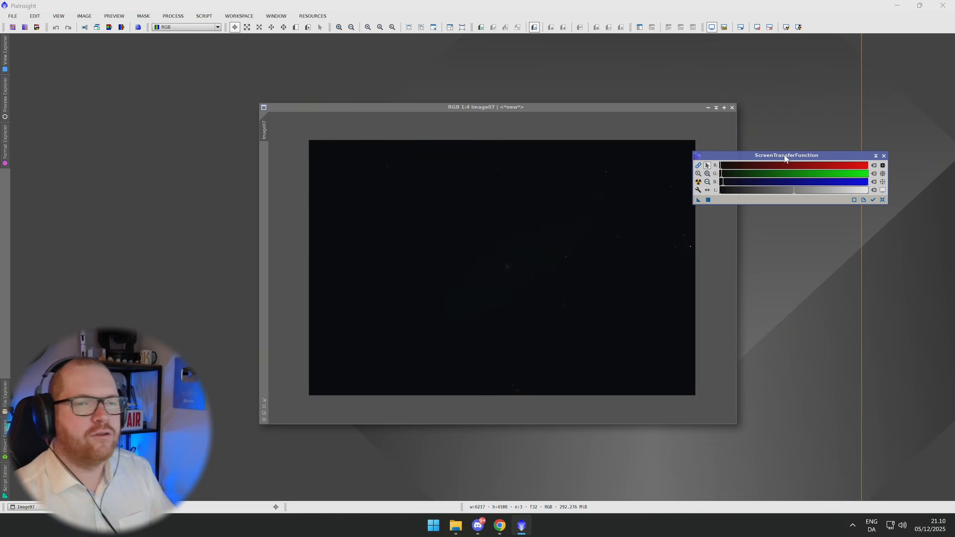
drag(793, 192, 751, 194)
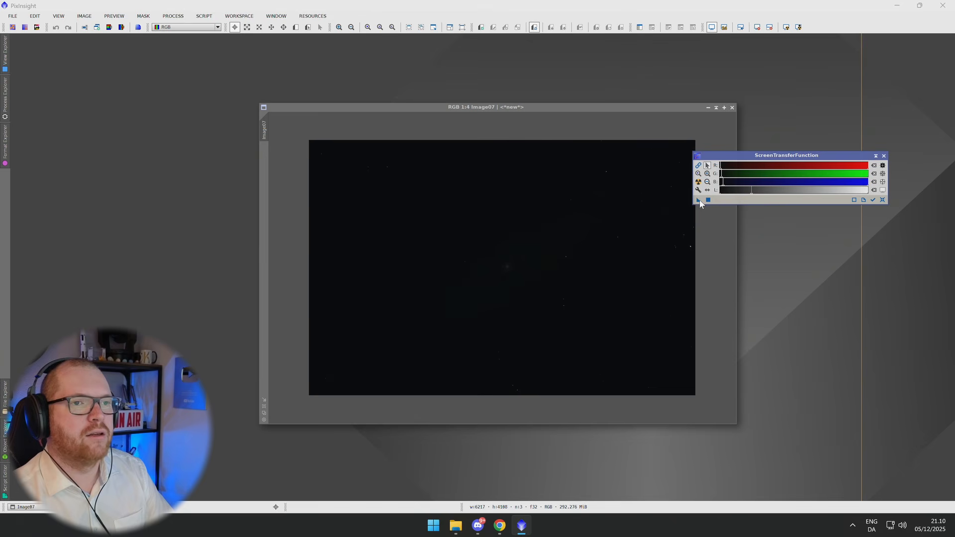
drag(698, 200, 605, 233)
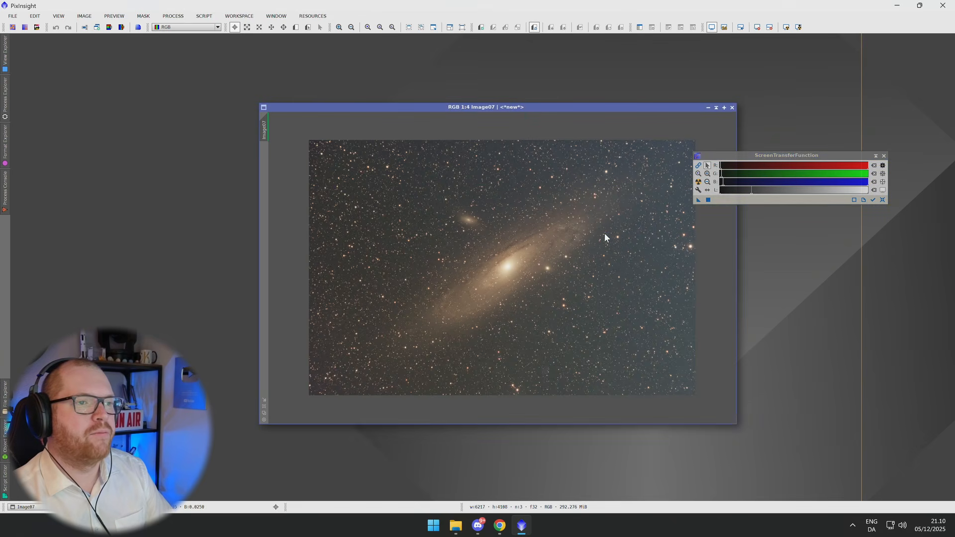
Reset the luminance slider, apply Auto Stretch from the STF tool, then close the tool.
drag(751, 190, 834, 191)
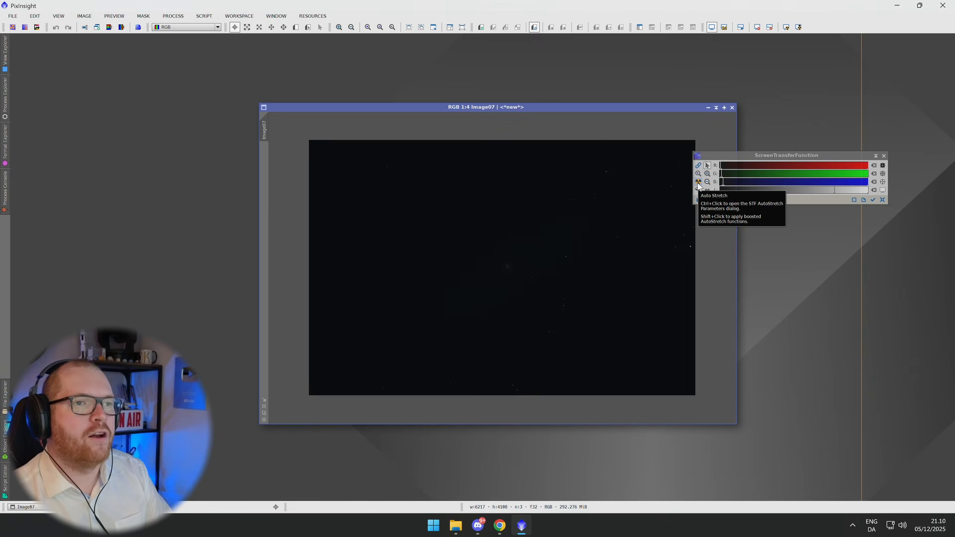
click(697, 185)
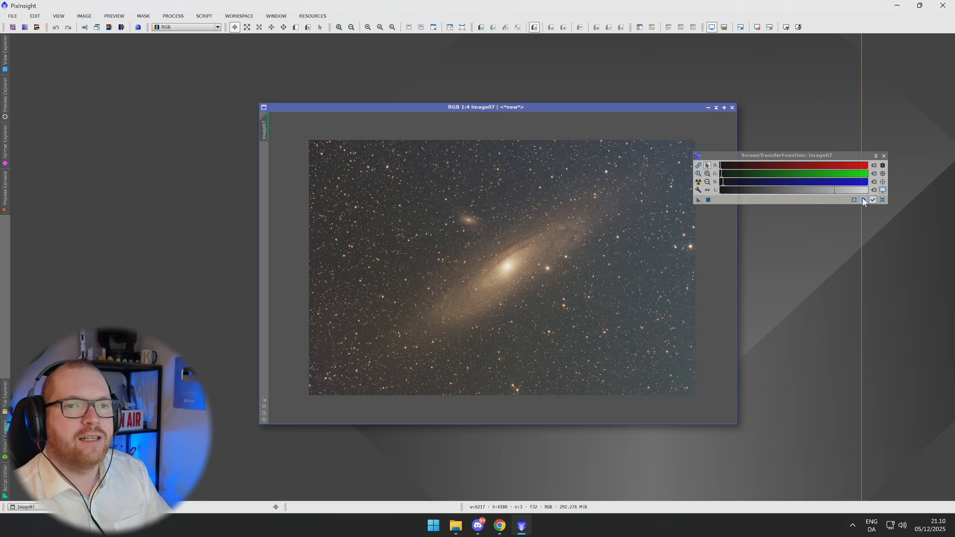
click(709, 201)
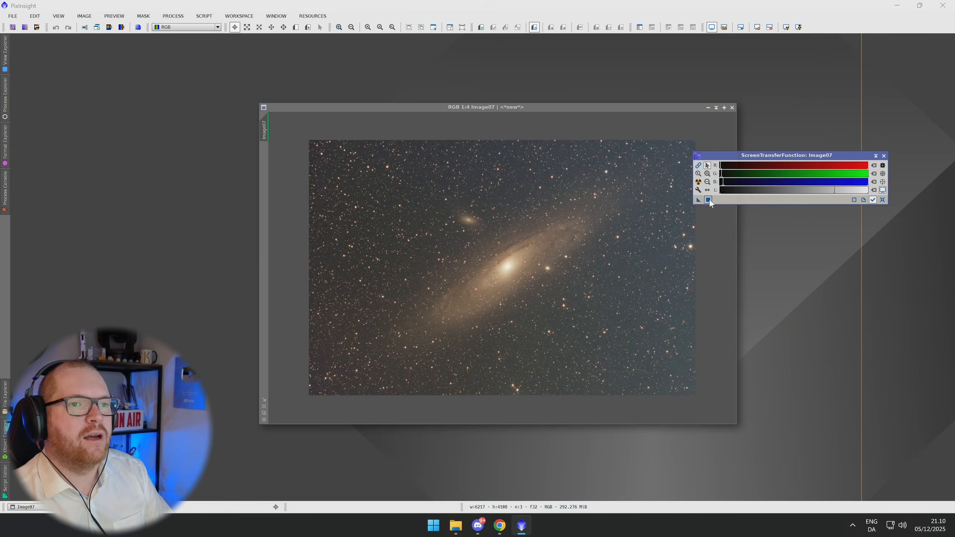
click(884, 155)
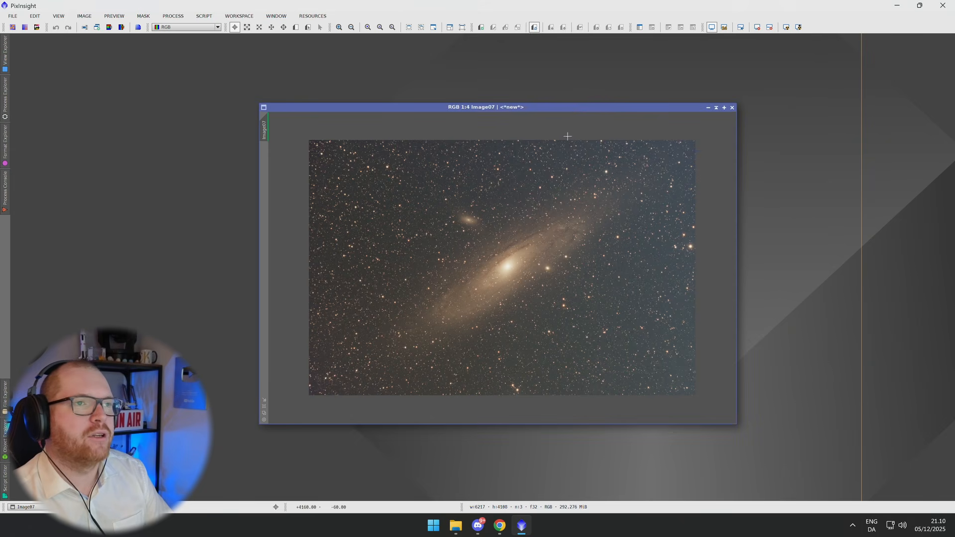
Open the HistogramTransformation tool and arrange it beside the image, zooming into the image.
drag(571, 106, 634, 121)
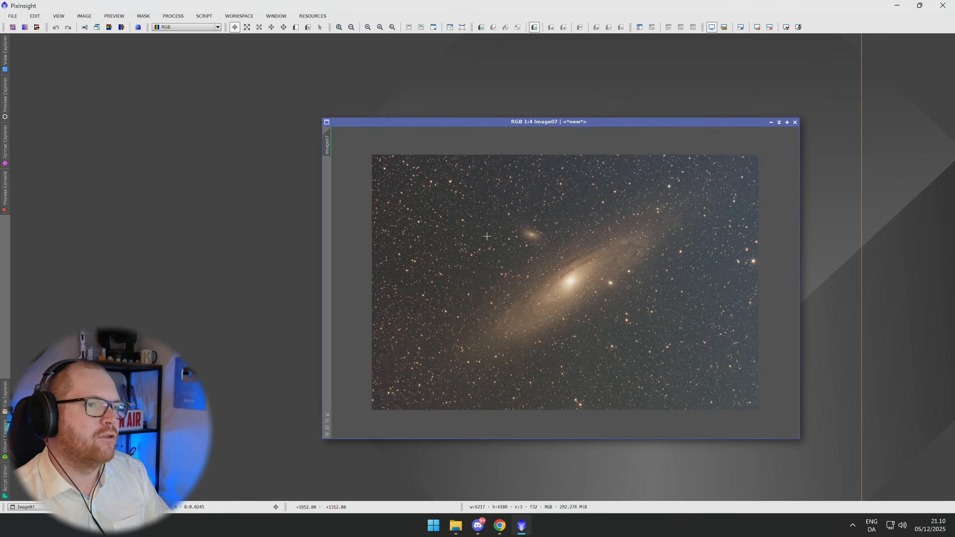
click(525, 262)
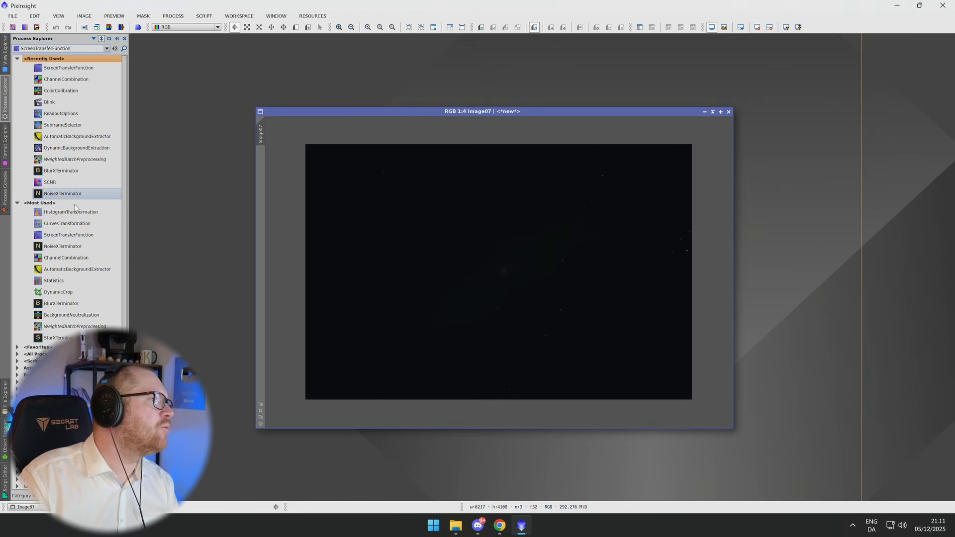
double_click(70, 214)
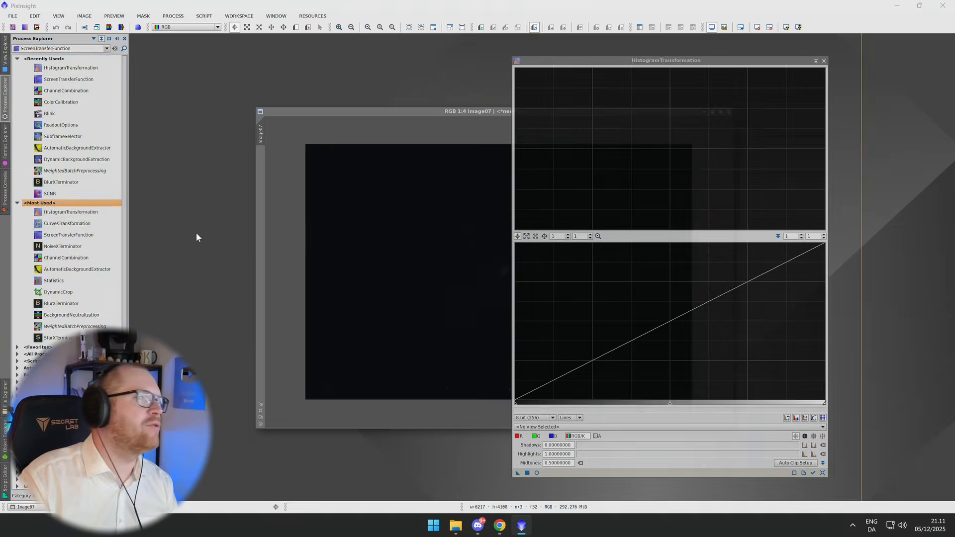
drag(689, 59, 730, 60)
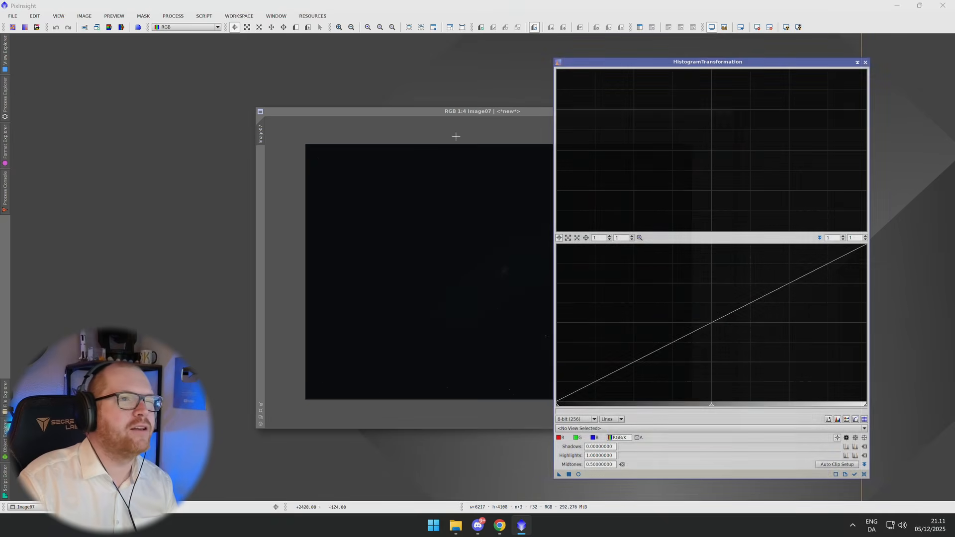
drag(478, 110, 295, 80)
scroll(445, 358, up, 3)
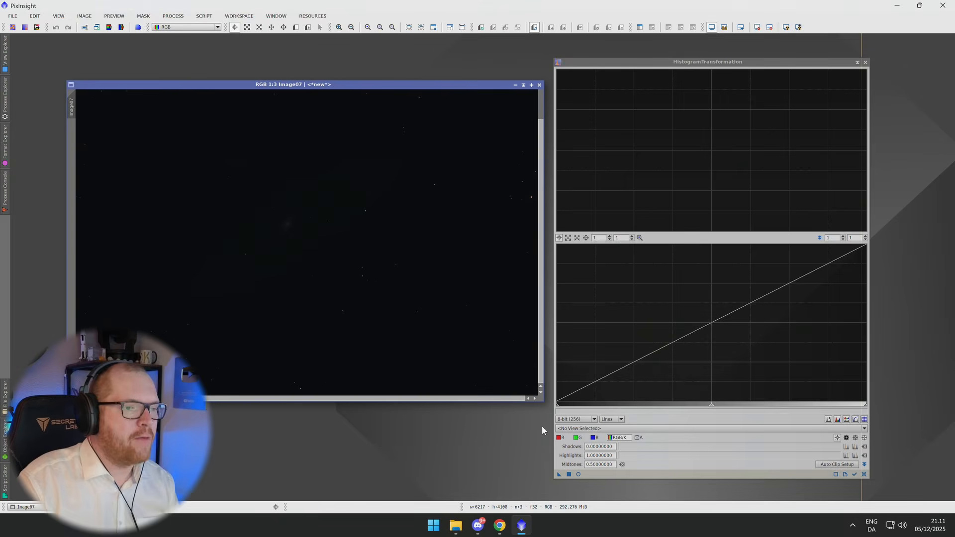
Target Image07 in HistogramTransformation and lower the combined midtones to about 0.18.
scroll(410, 288, down, 4)
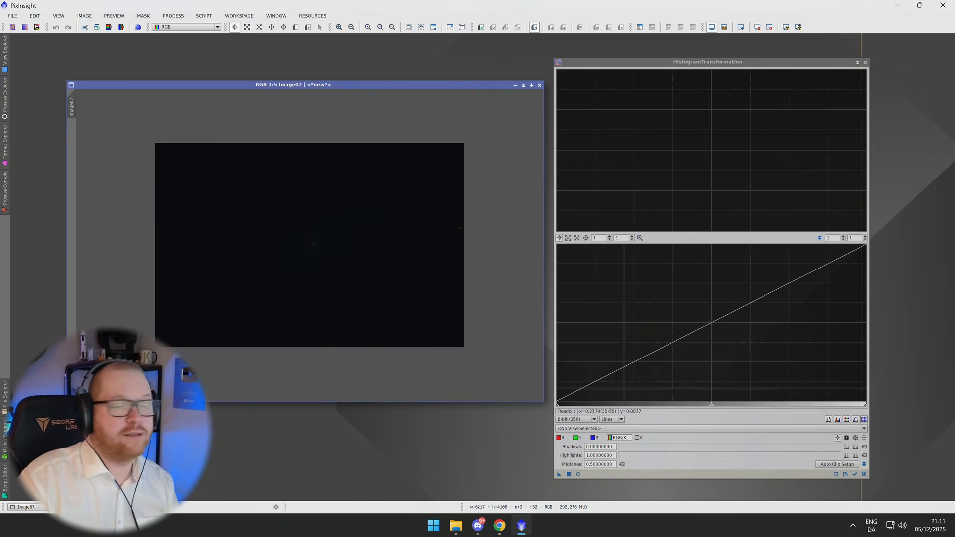
click(605, 427)
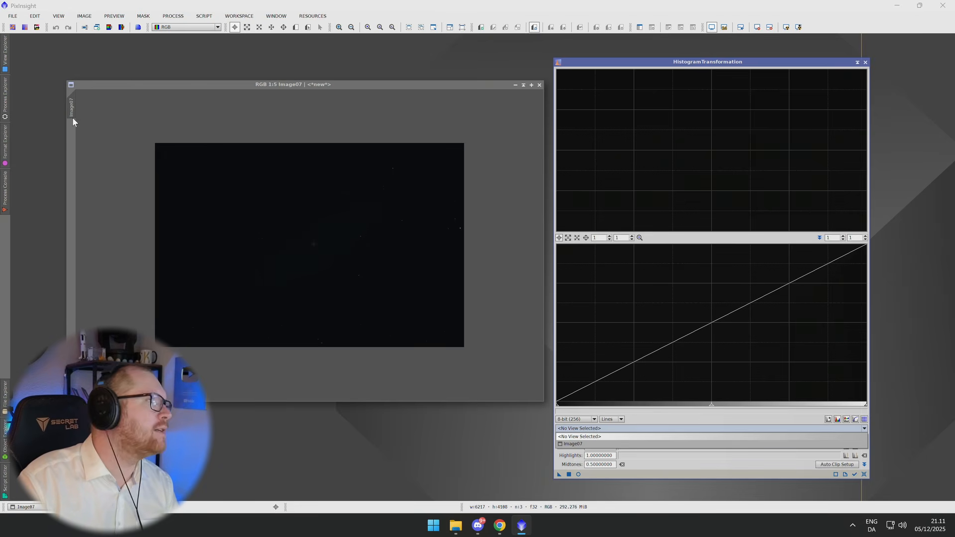
click(575, 444)
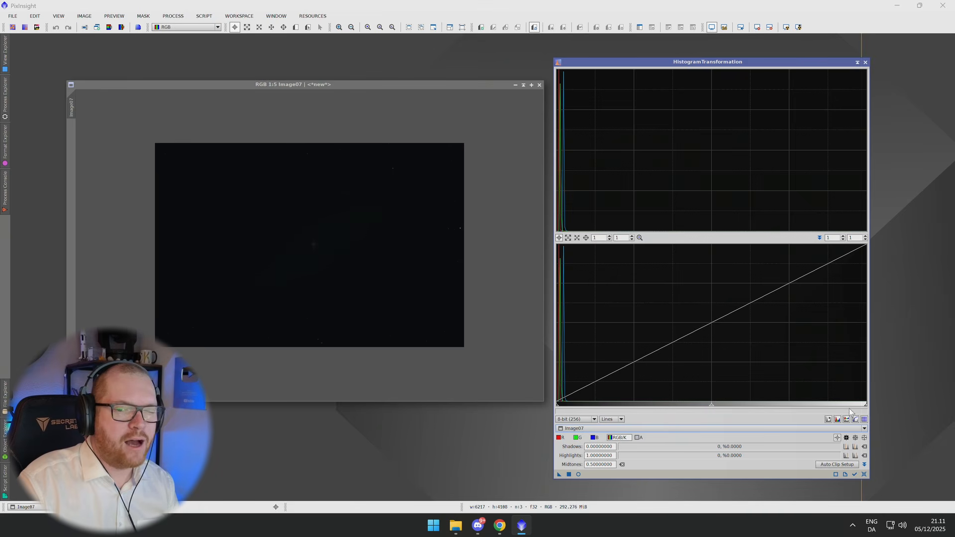
drag(708, 407, 613, 411)
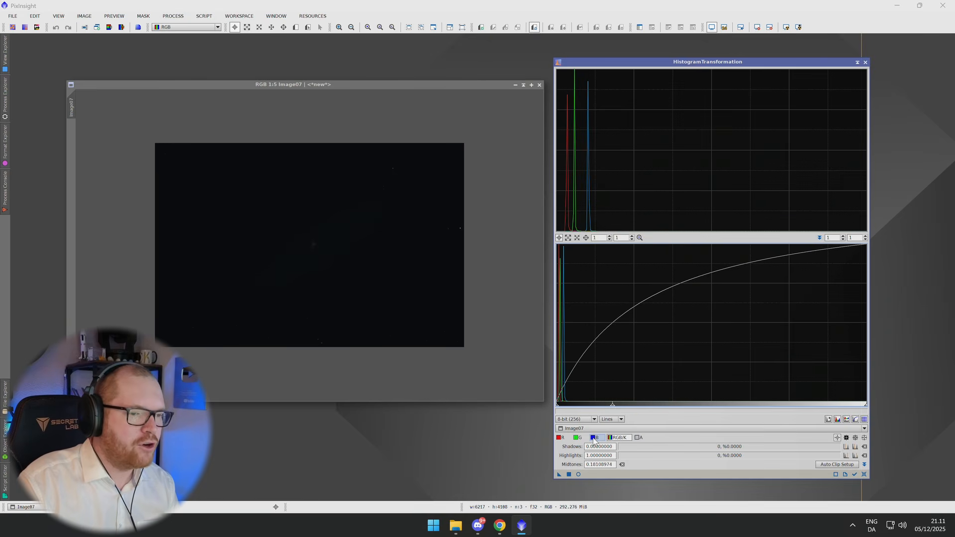
Review the blue, green and red channel curves, then set the combined RGB/K midtones to about 0.30.
click(594, 440)
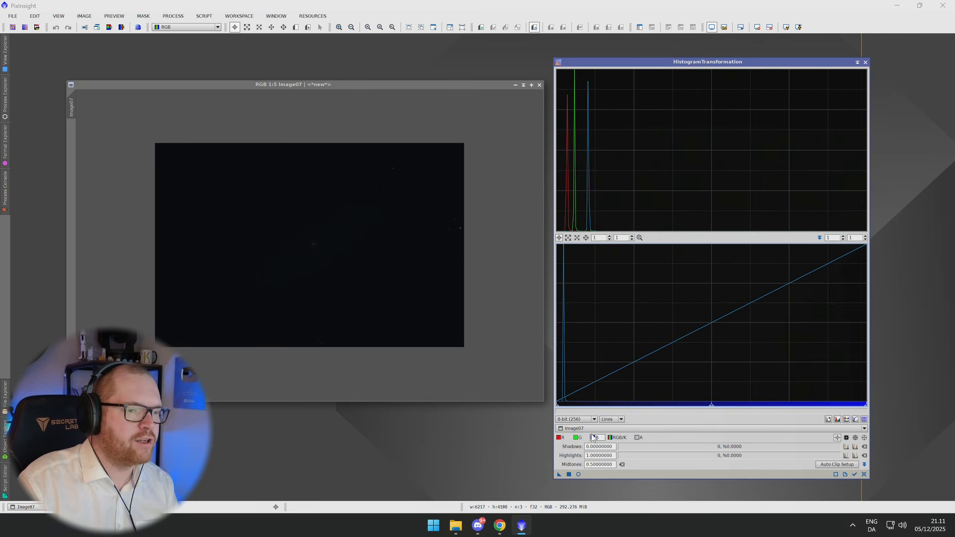
click(578, 437)
click(568, 439)
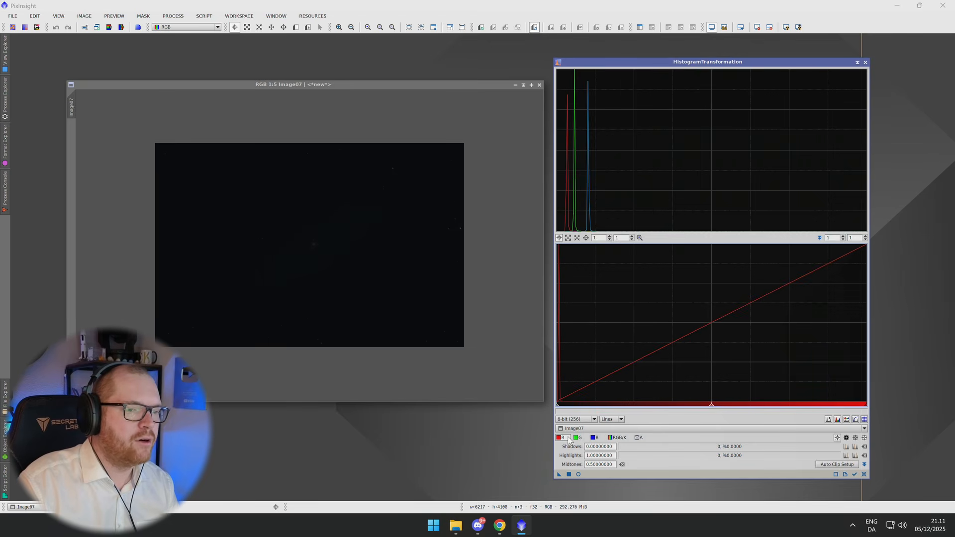
click(616, 438)
drag(711, 405, 599, 407)
drag(693, 417, 650, 415)
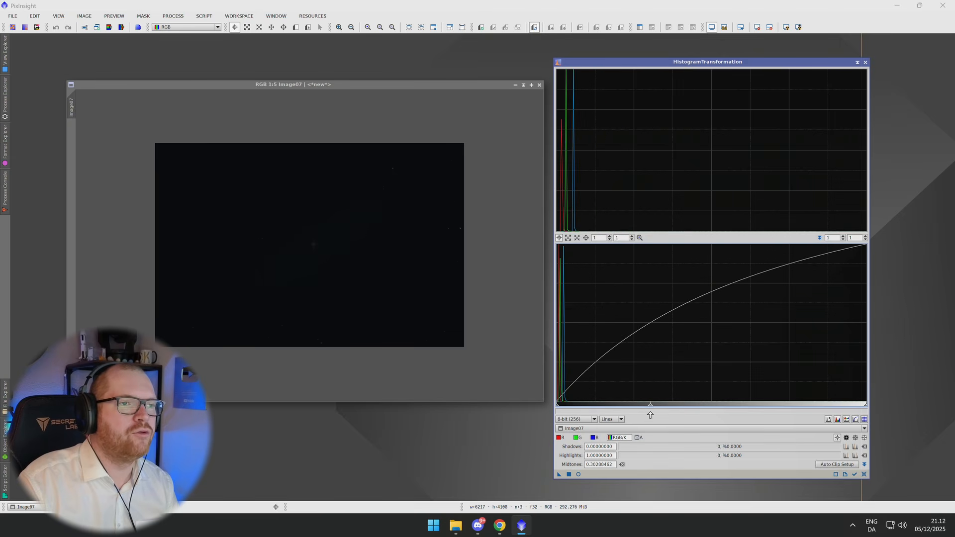
Set the red channel midtones to about 0.23 and the green channel midtones to about 0.35.
click(563, 438)
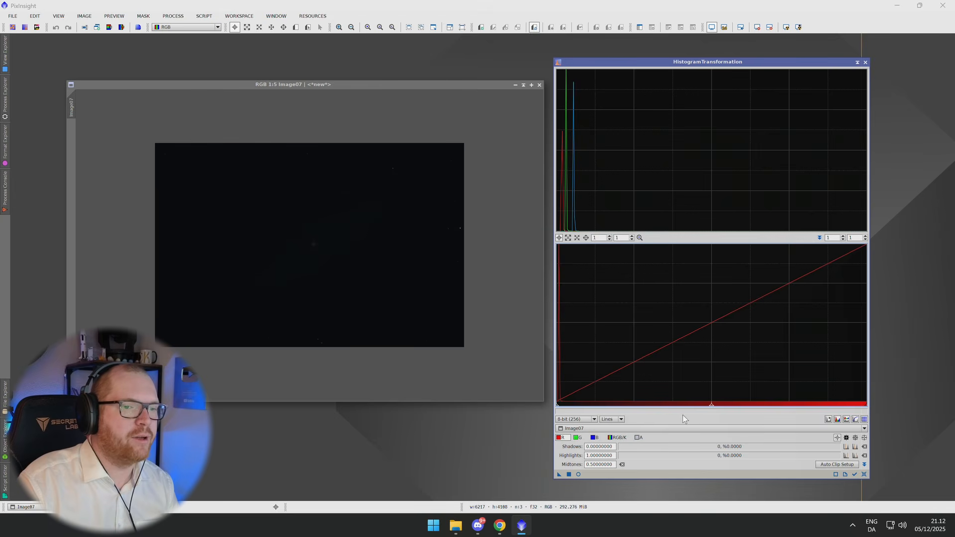
drag(712, 407, 625, 407)
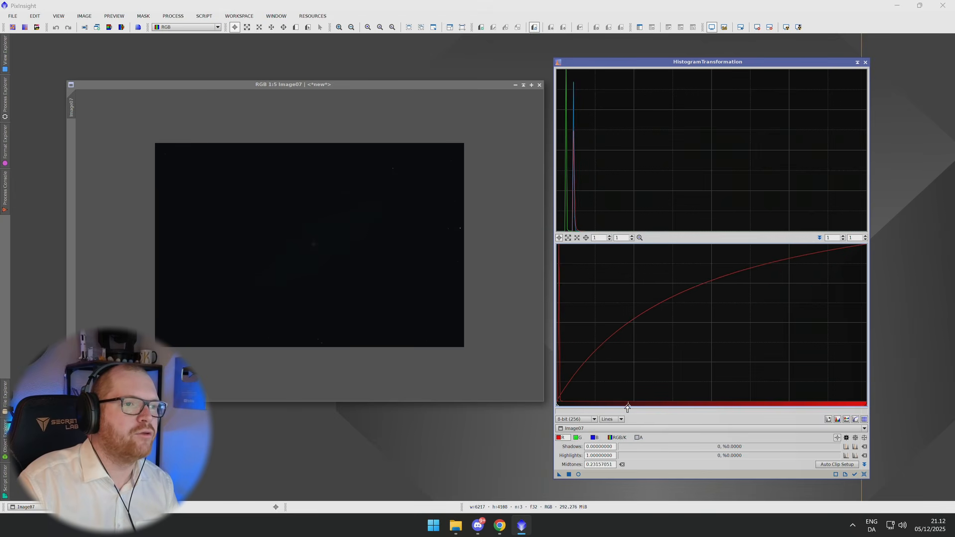
click(577, 438)
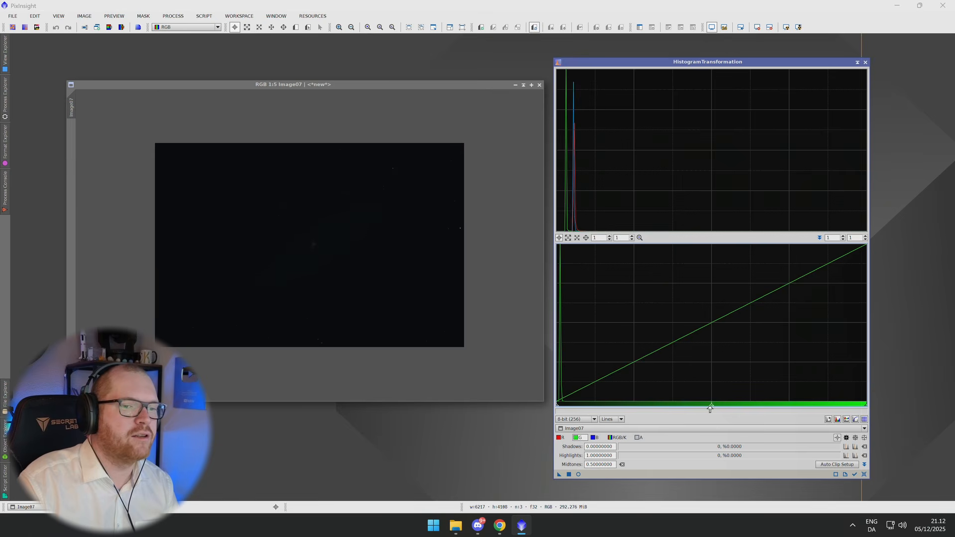
drag(710, 407, 666, 406)
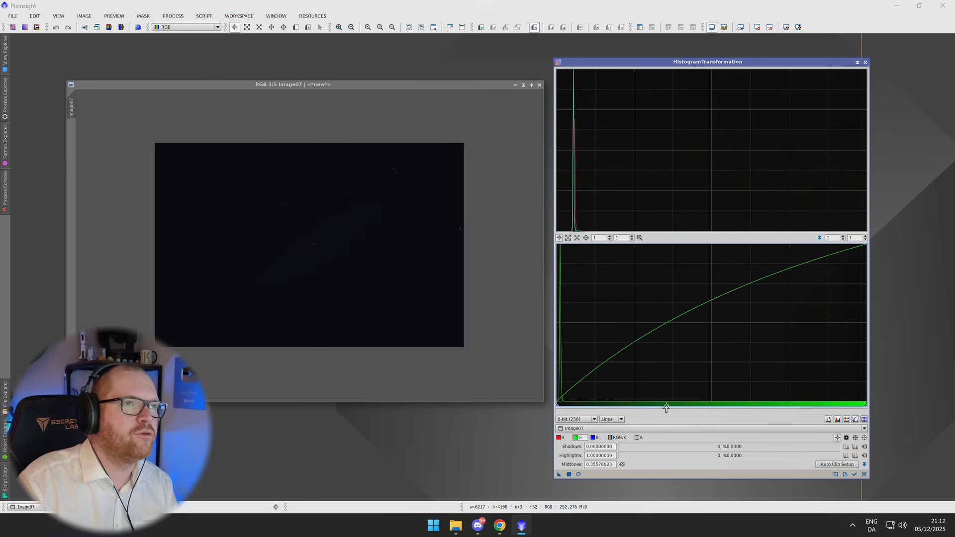
On the combined RGB/K channel, open the real-time preview and set midtones to about 0.031 and shadows to about 0.018.
click(618, 437)
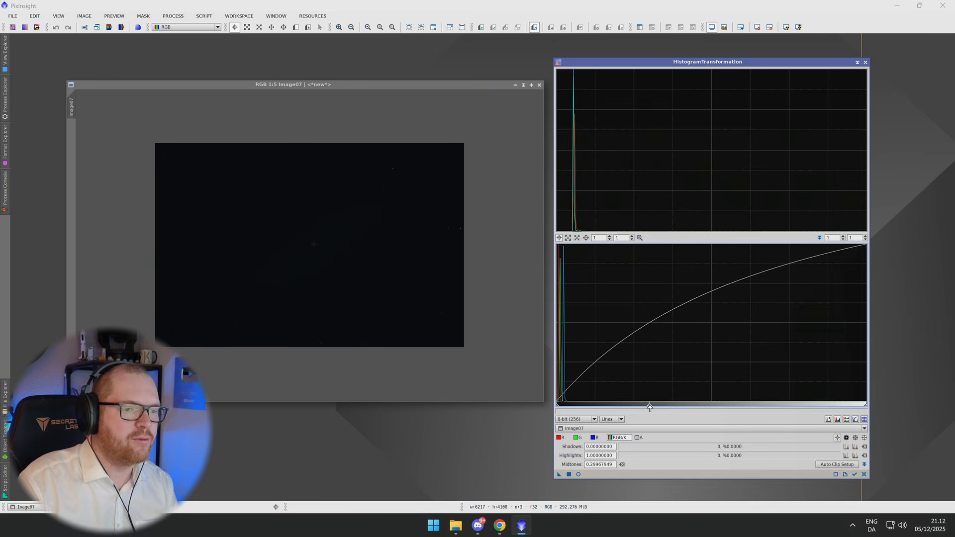
drag(649, 408, 634, 413)
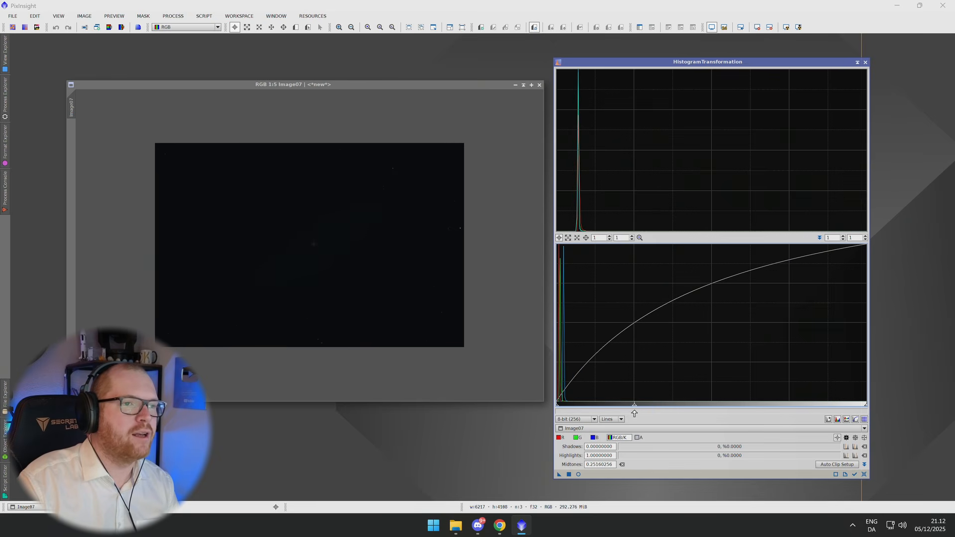
click(579, 475)
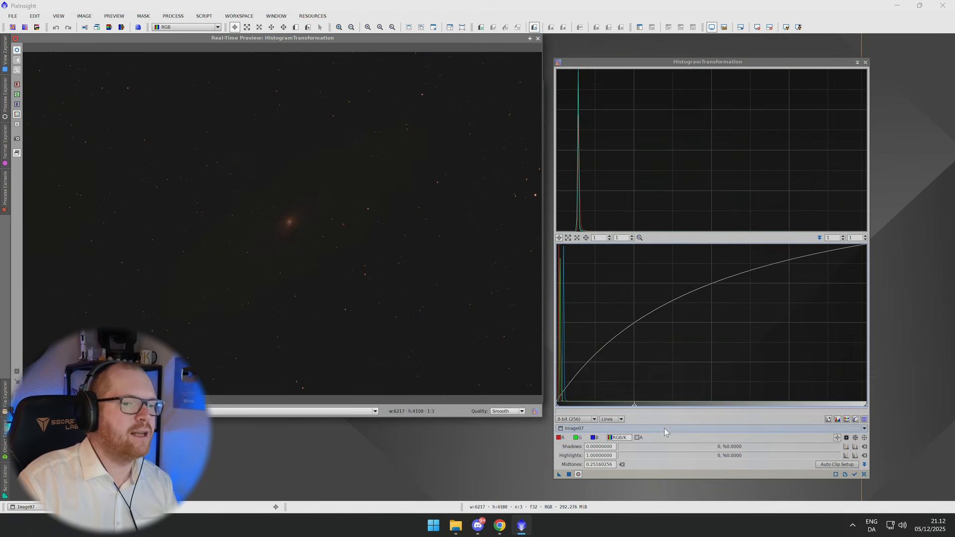
mouse_move(633, 406)
mouse_down()
mouse_move(579, 411)
mouse_move(684, 403)
mouse_move(618, 405)
mouse_move(623, 411)
mouse_up()
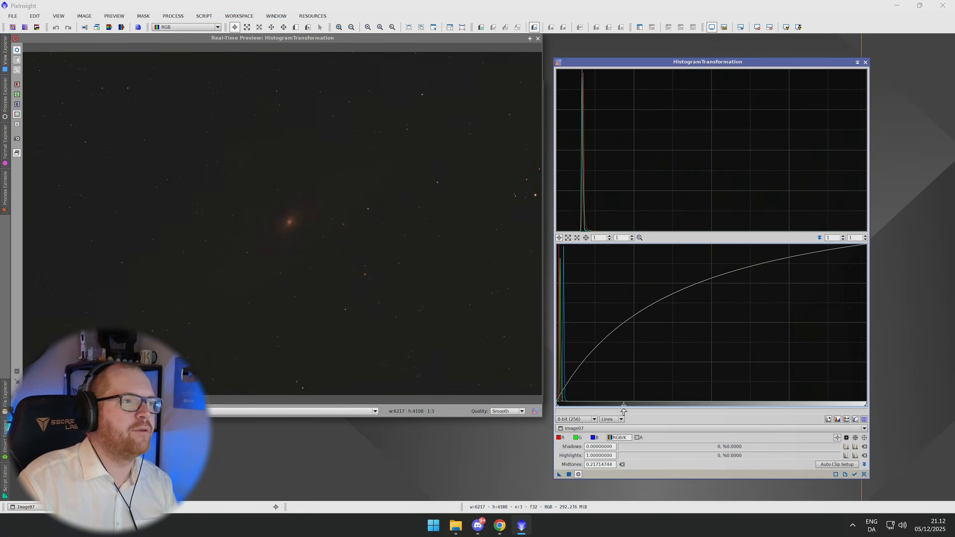
drag(560, 407, 561, 407)
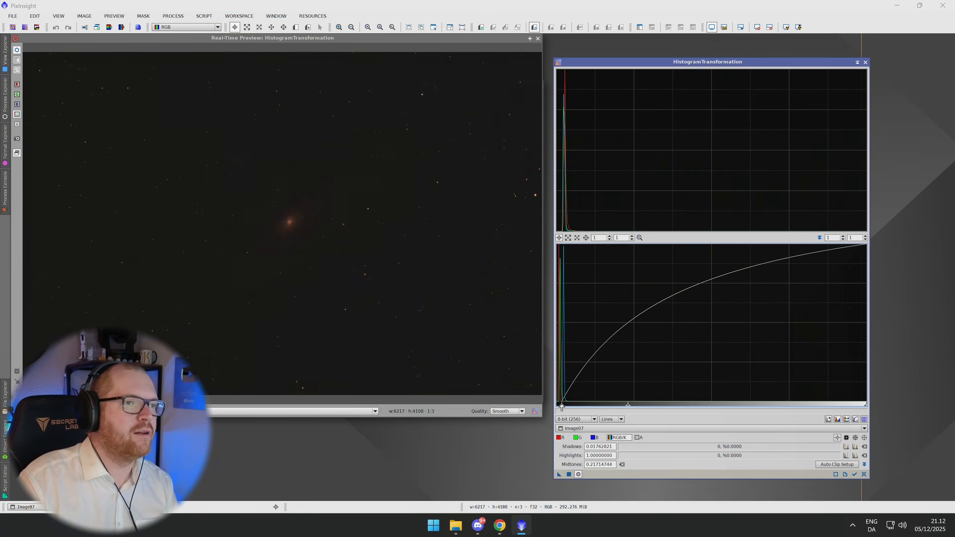
drag(627, 407, 562, 408)
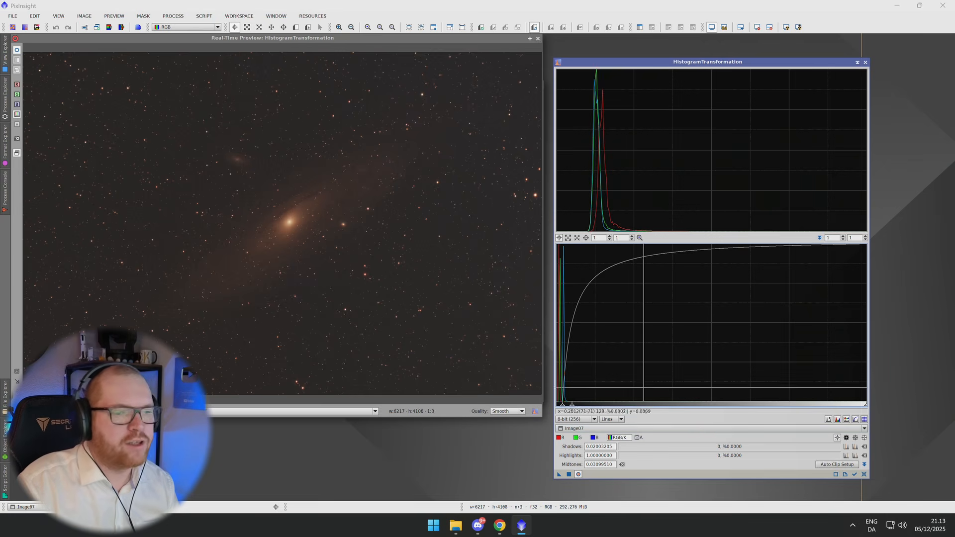
Apply the histogram stretch to Image07 and reset the HistogramTransformation parameters.
click(568, 474)
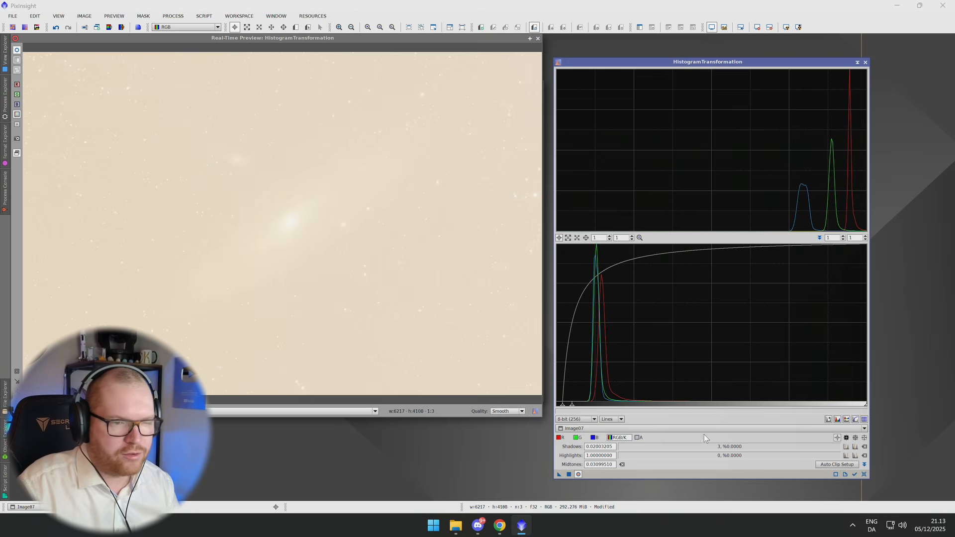
click(864, 474)
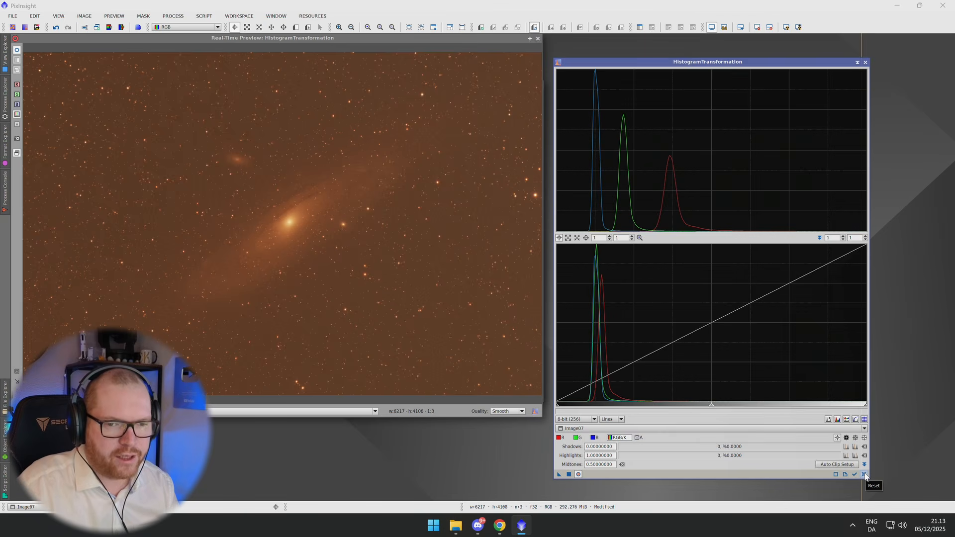
click(864, 474)
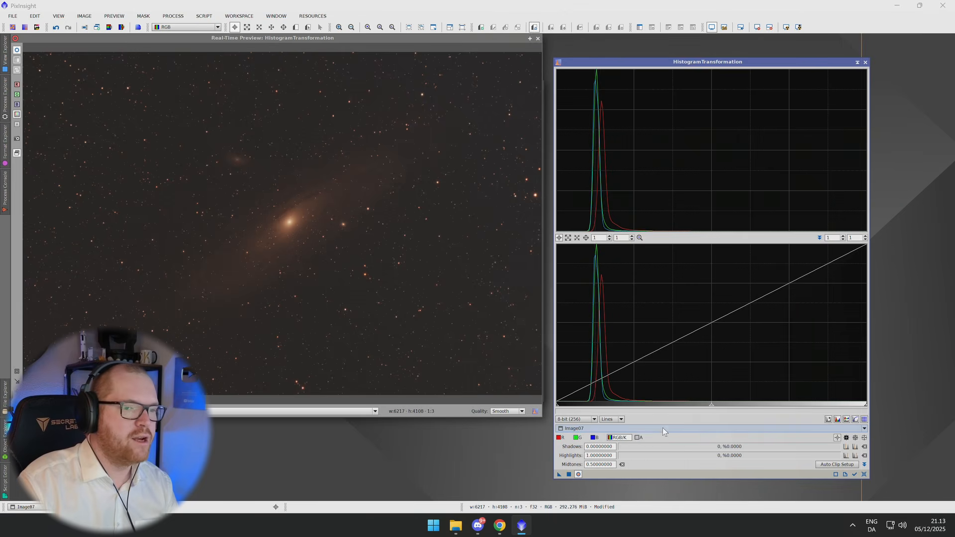
Stretch further with combined midtones about 0.178 and shadows about 0.094.
drag(711, 405, 611, 408)
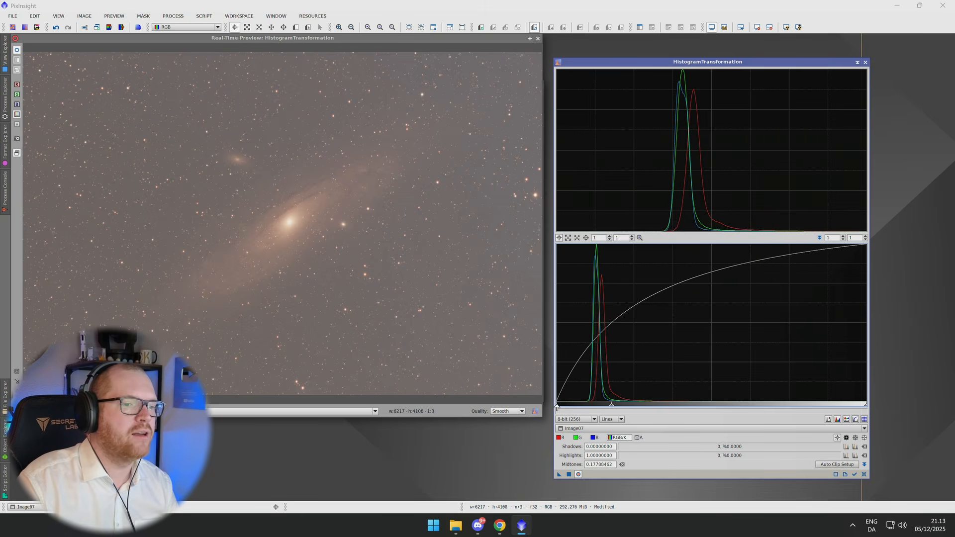
drag(557, 406, 585, 409)
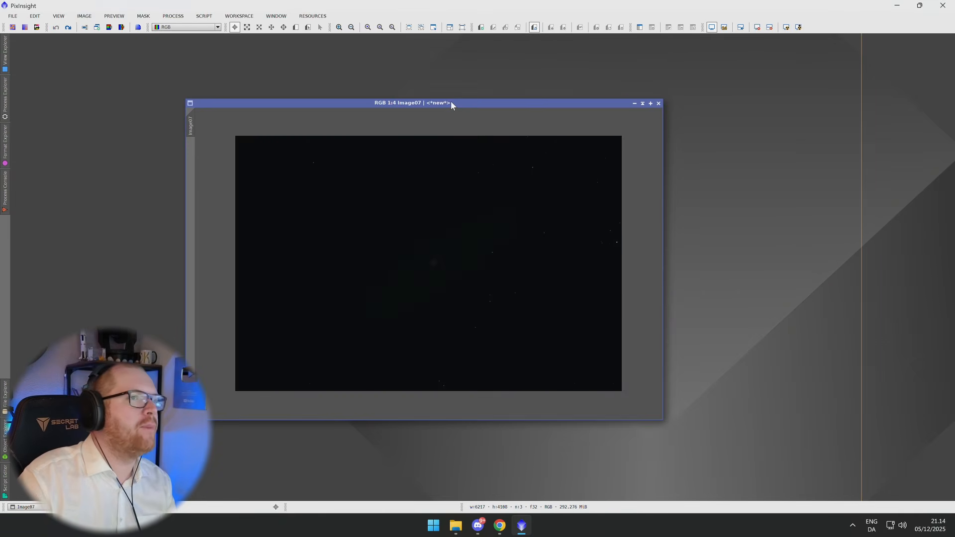
drag(450, 104, 416, 103)
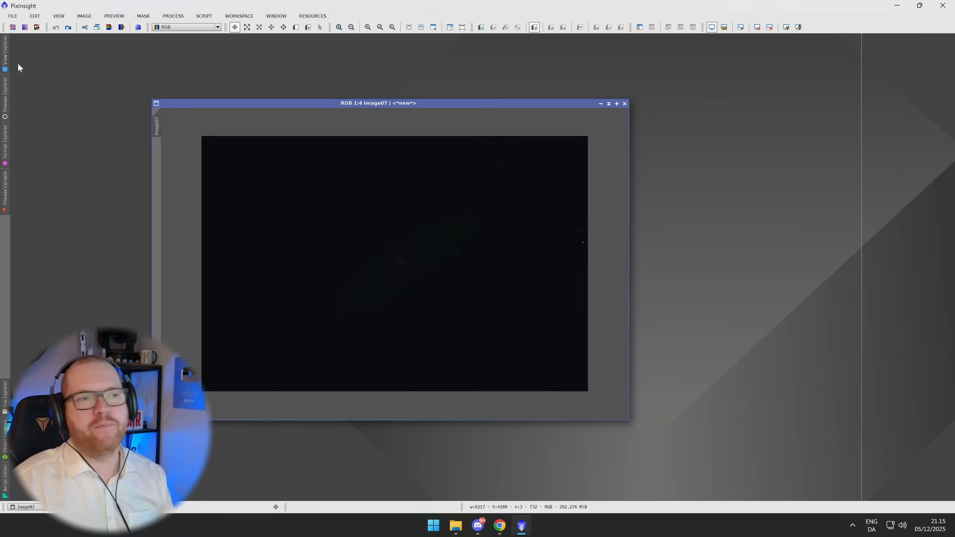
Open the CurvesTransformation tool from the Process Explorer.
click(5, 70)
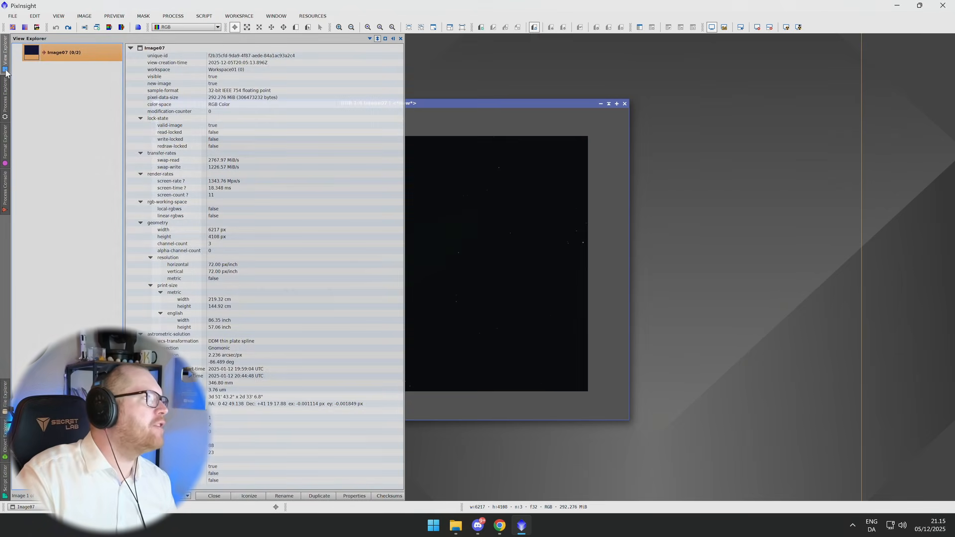
click(5, 111)
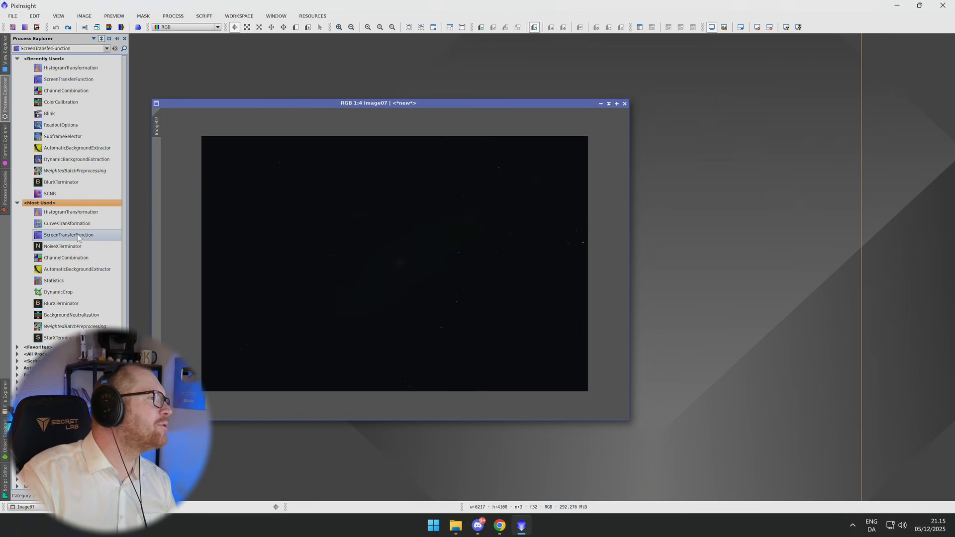
click(79, 225)
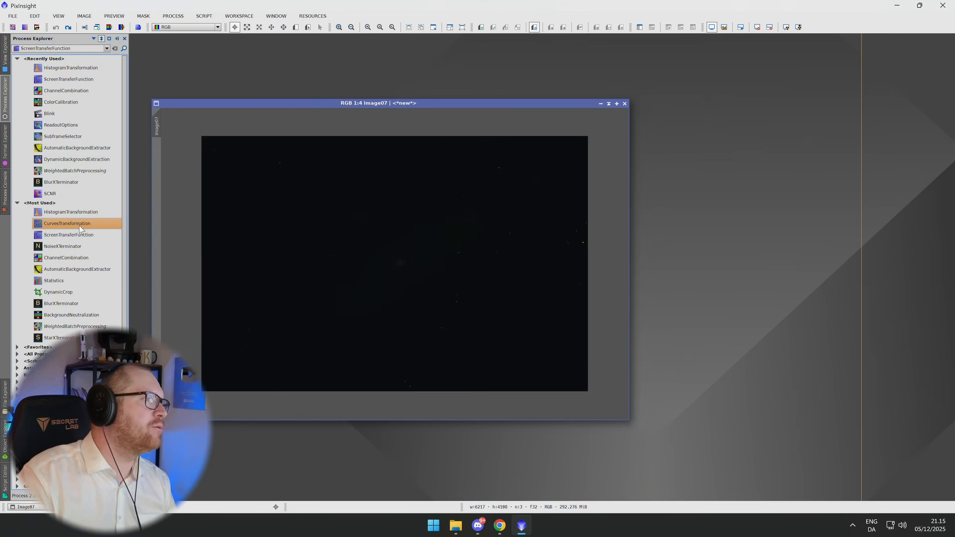
double_click(93, 226)
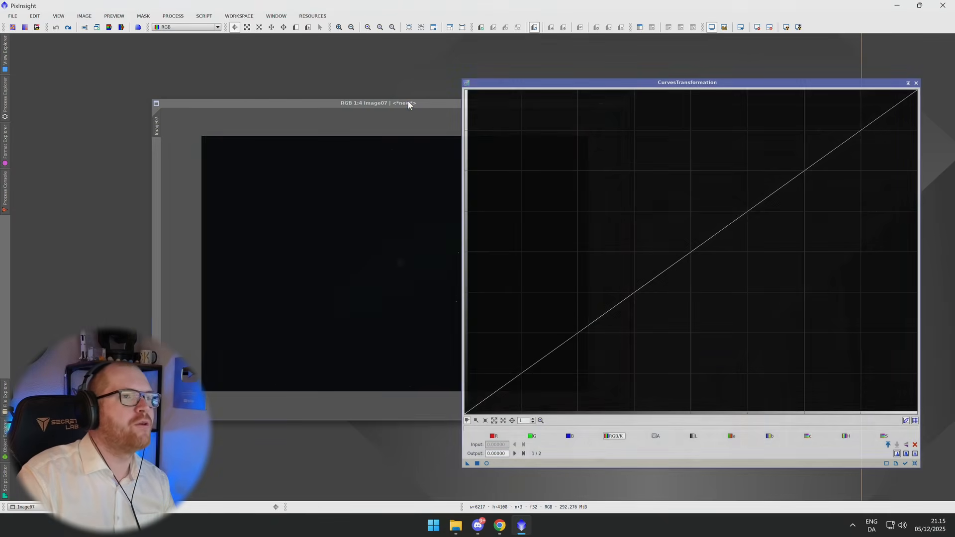
Arrange the image and CurvesTransformation windows side by side and open the real-time preview.
drag(404, 104, 273, 73)
drag(606, 88, 637, 68)
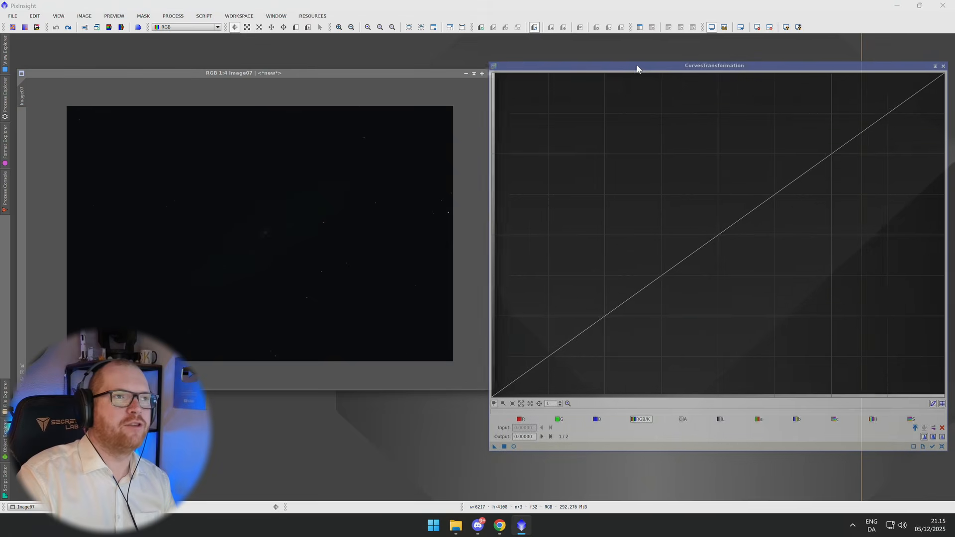
click(516, 445)
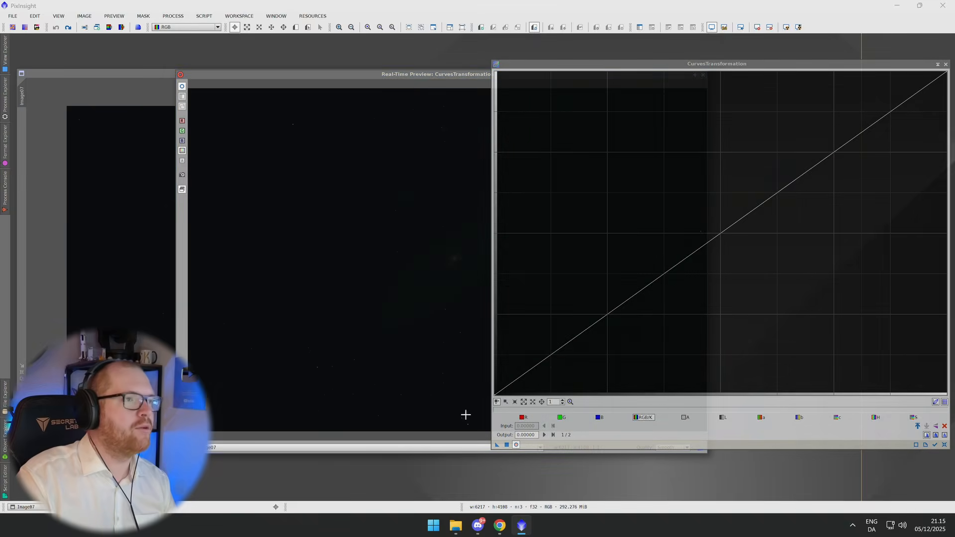
drag(416, 78, 256, 66)
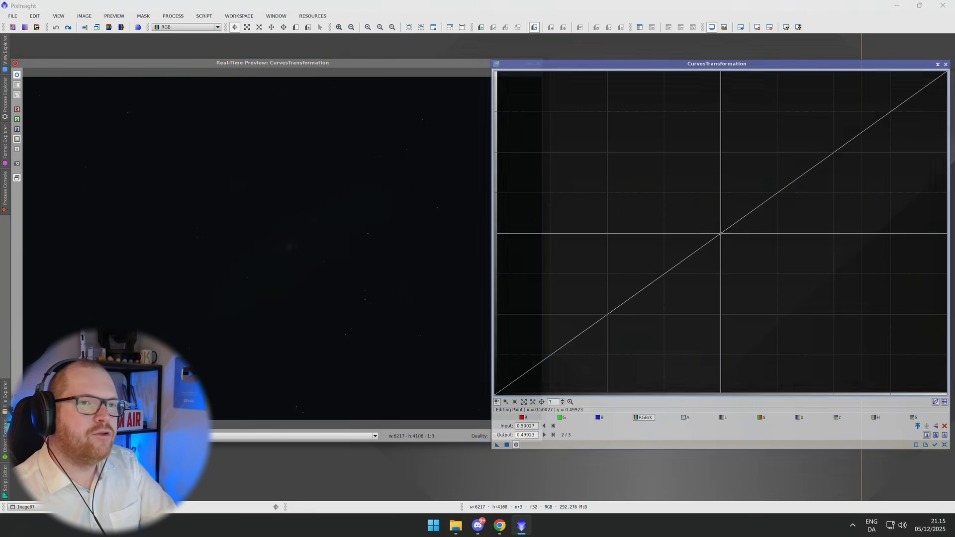
Bend the RGB/K curve upward with a midpoint, a lower point and an upper point to stretch the image.
click(718, 230)
drag(717, 230, 647, 201)
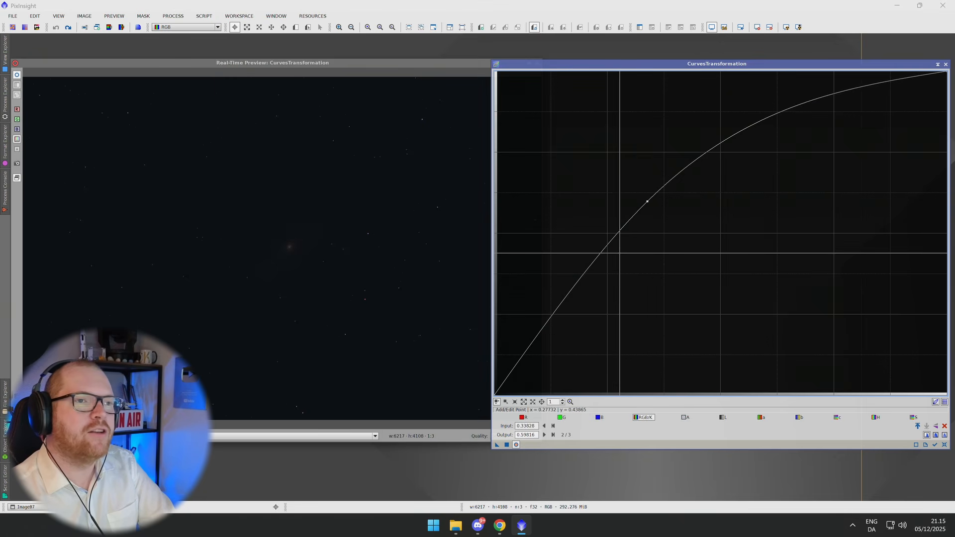
drag(590, 261, 603, 273)
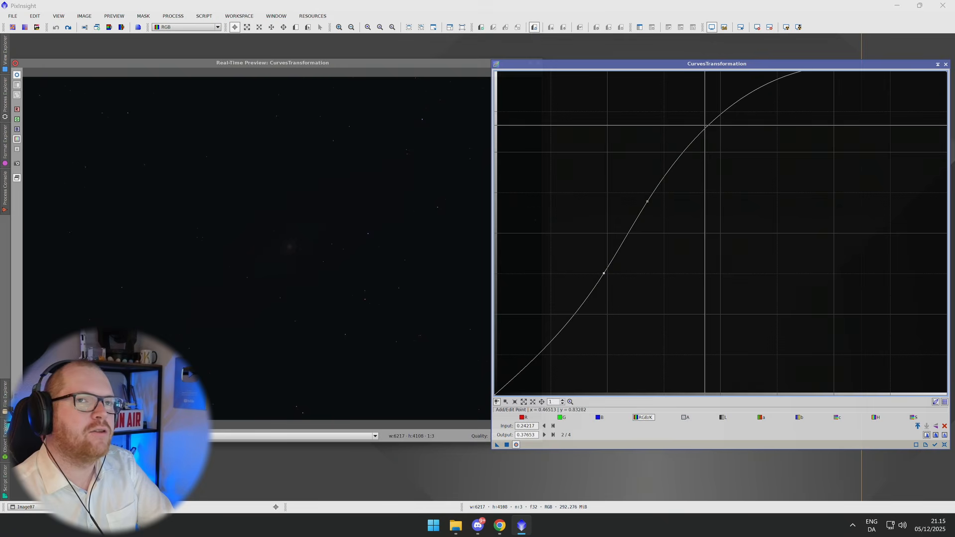
drag(787, 77, 806, 107)
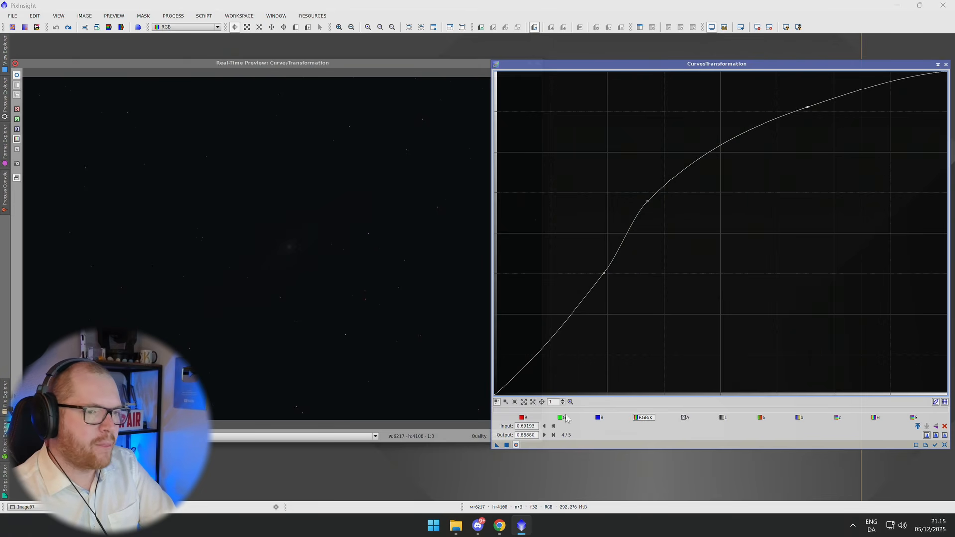
Reset the curve and switch through the blue, green and red channel curves.
click(943, 445)
click(599, 418)
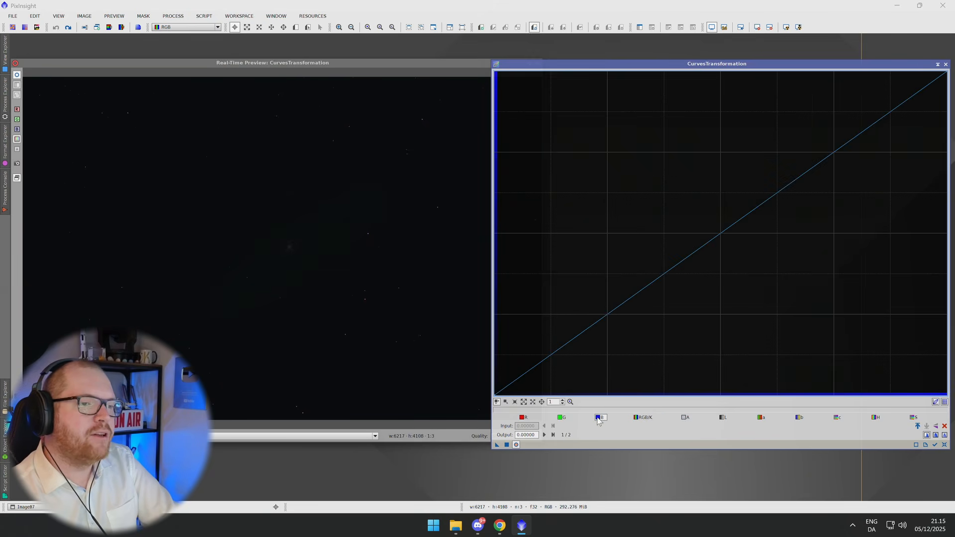
click(562, 418)
click(523, 418)
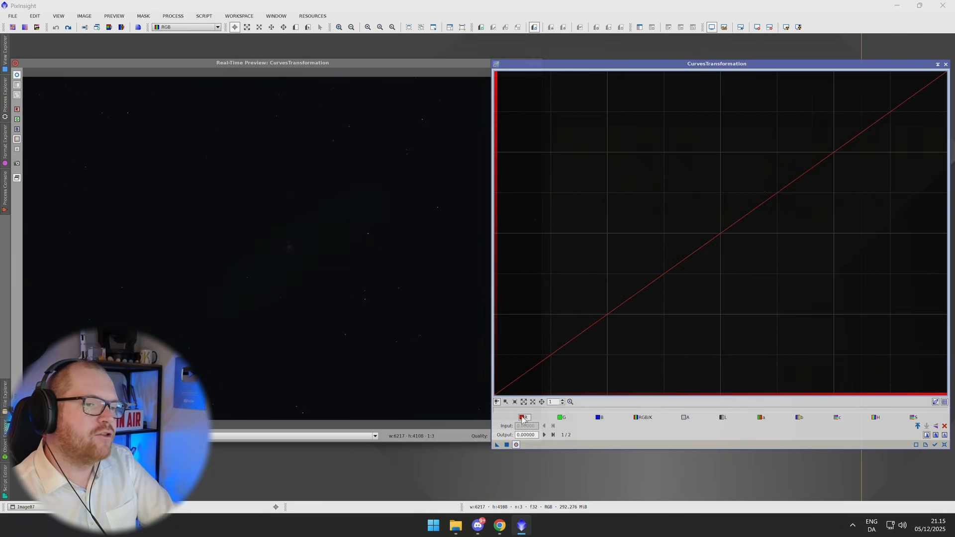
Switch back to the RGB/K curve, pull its midpoint steeply upward and lower an upper point to flatten the highlights.
click(563, 419)
click(602, 419)
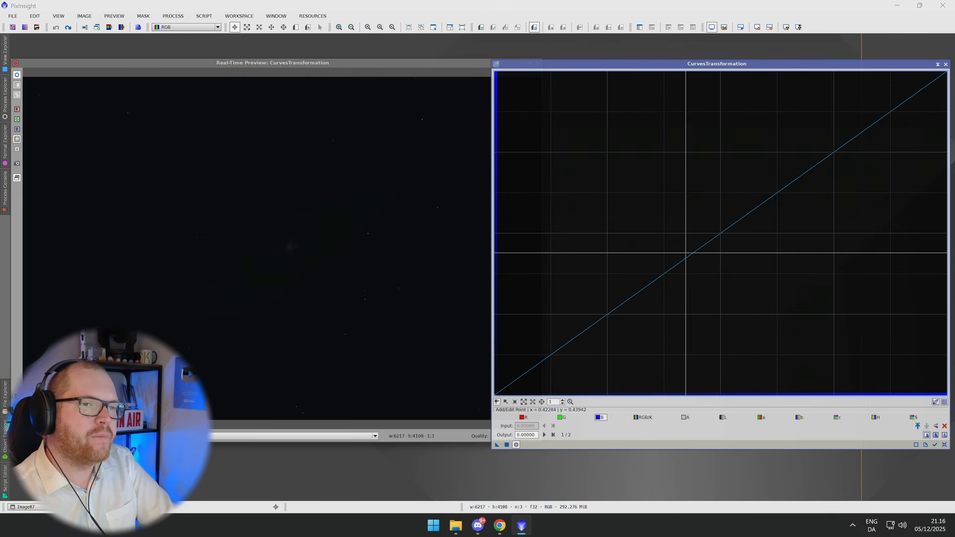
click(562, 418)
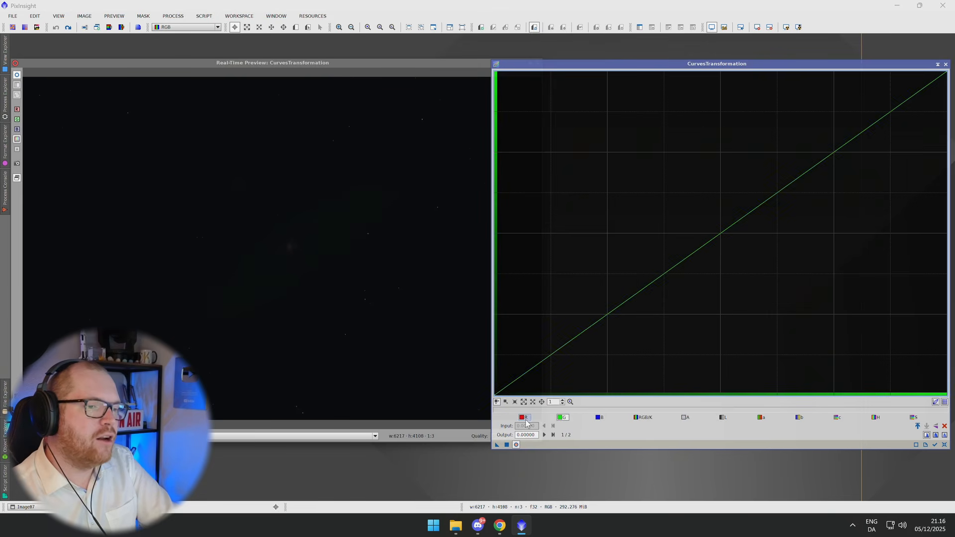
click(642, 417)
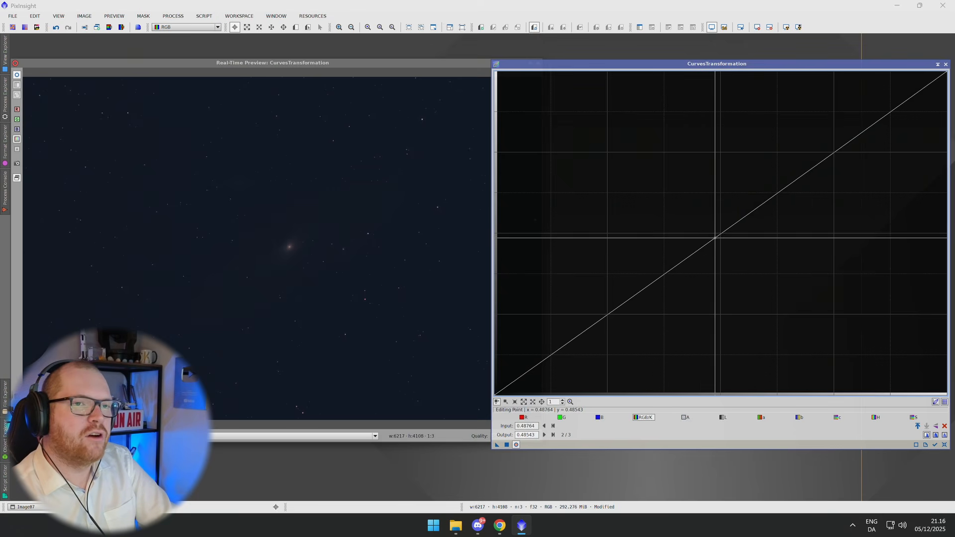
drag(718, 235, 589, 228)
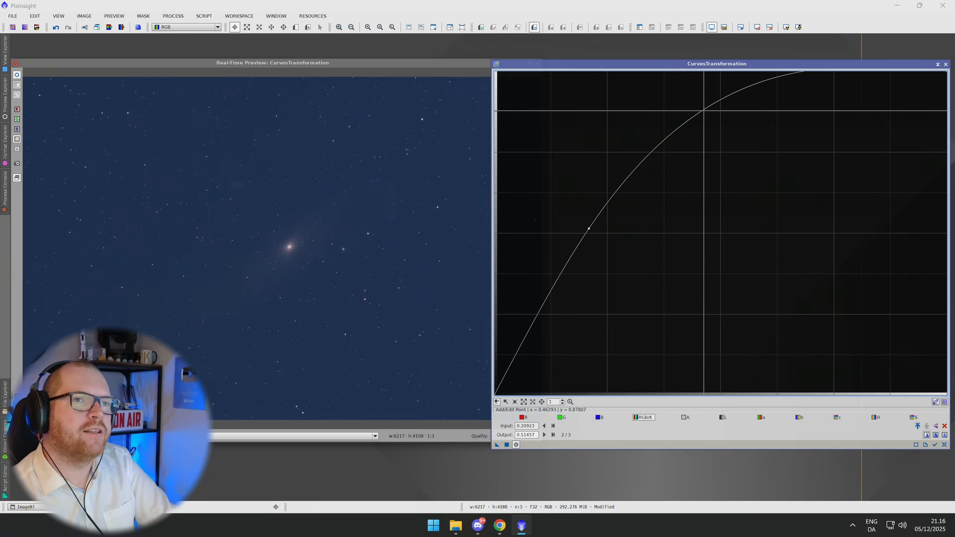
drag(705, 106, 714, 139)
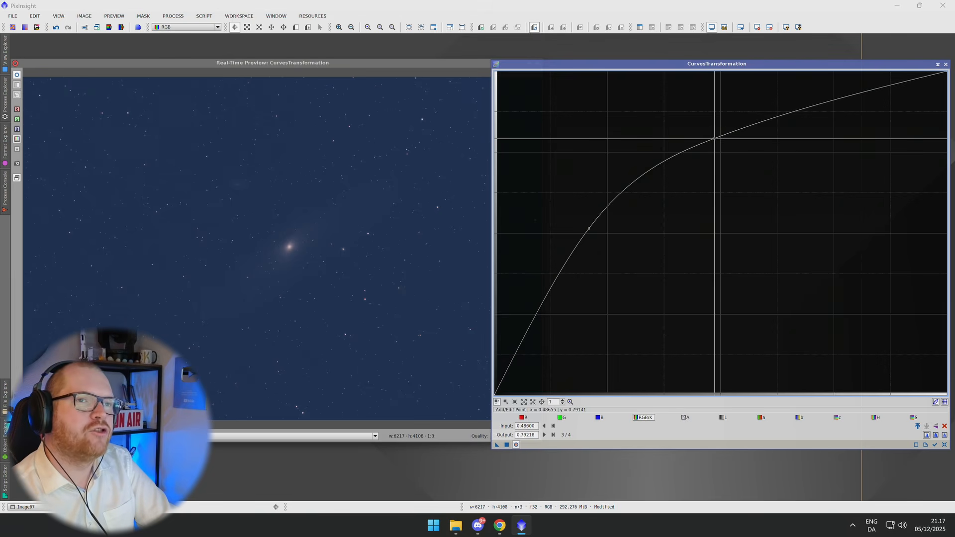
mouse_move(714, 138)
mouse_down()
mouse_move(708, 95)
mouse_move(713, 150)
mouse_up()
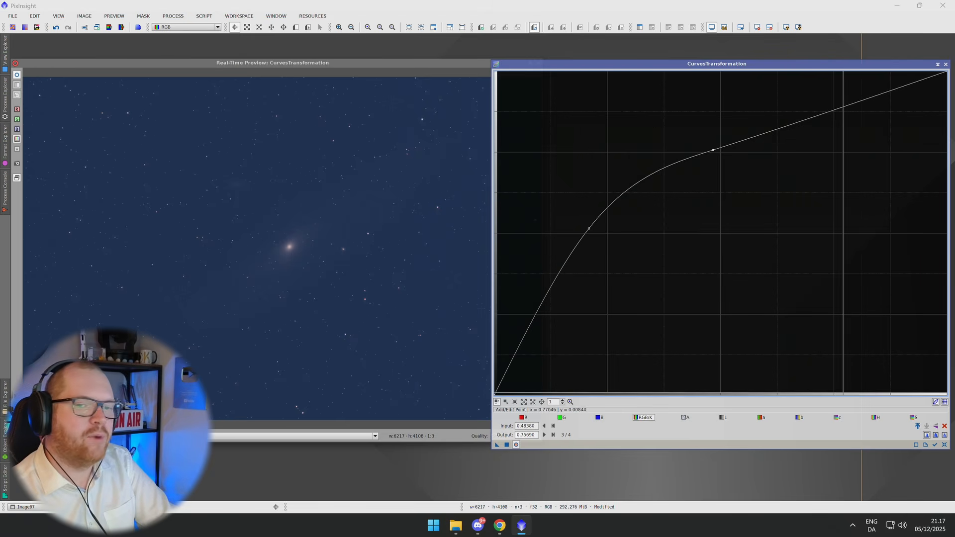
Apply the stretched curve to the image and reset the curve.
click(507, 445)
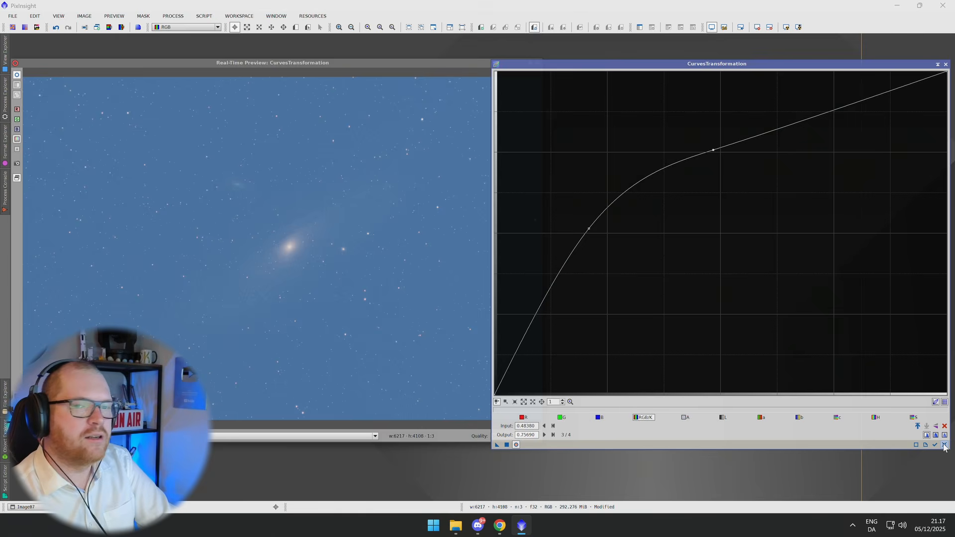
click(944, 445)
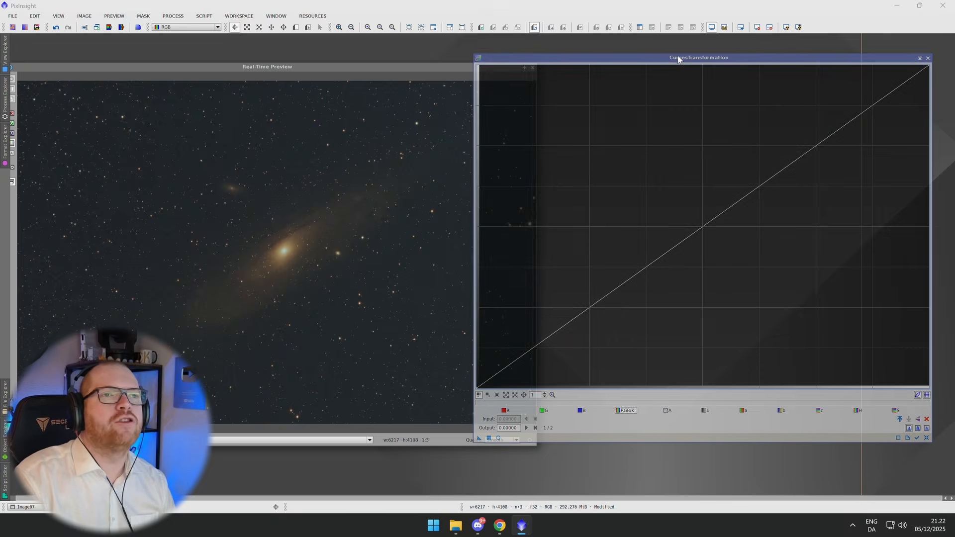
Add two low points to the RGB/K curve and shape an S-curve that darkens the shadows and lifts the midtones, checking the preview.
drag(678, 59, 697, 62)
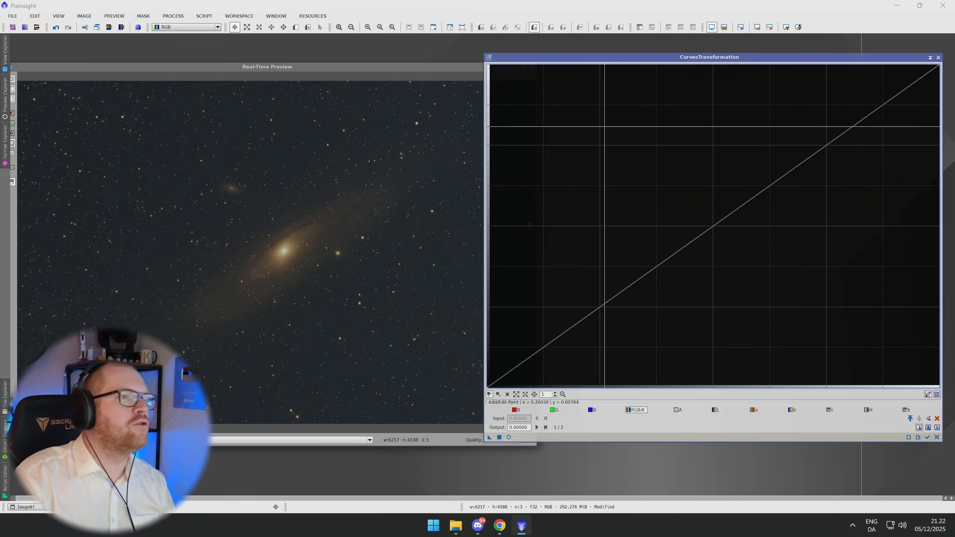
click(359, 213)
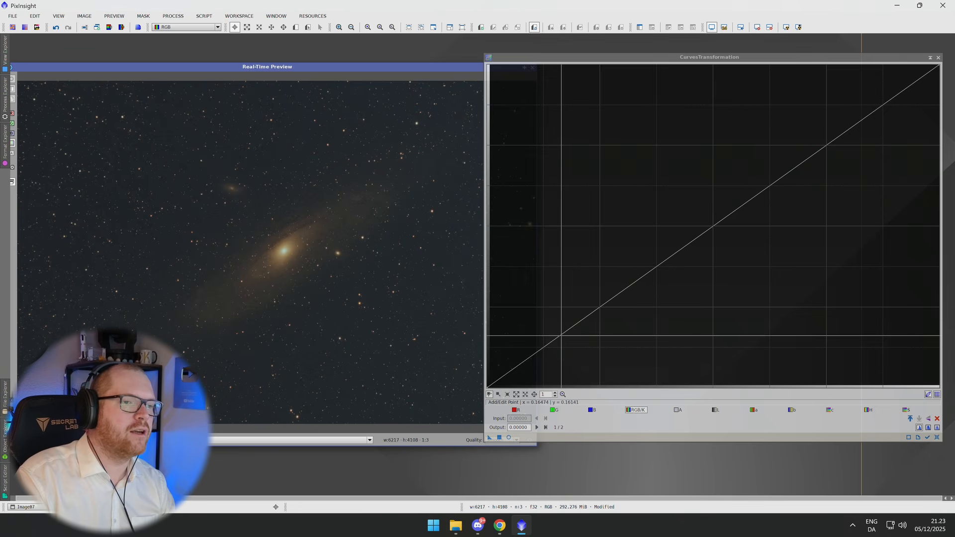
click(545, 345)
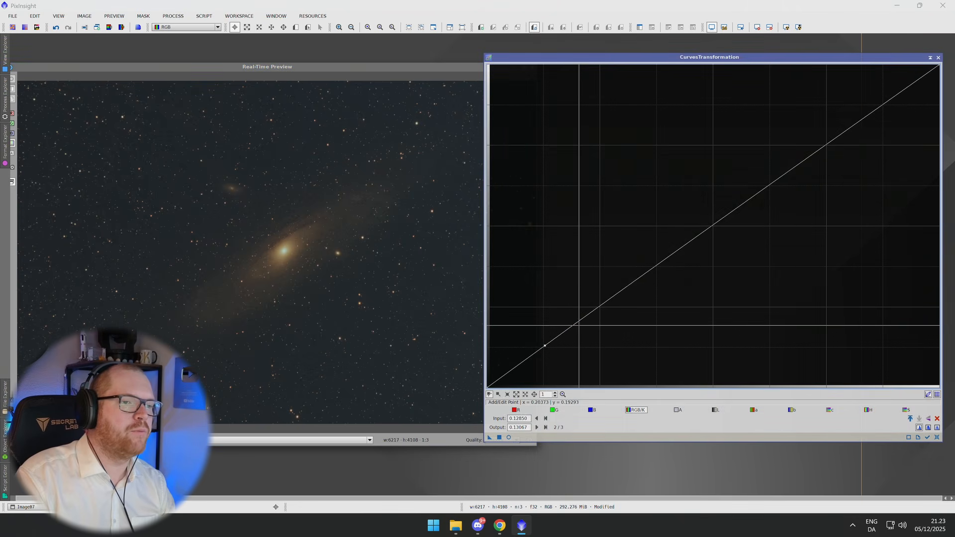
click(583, 318)
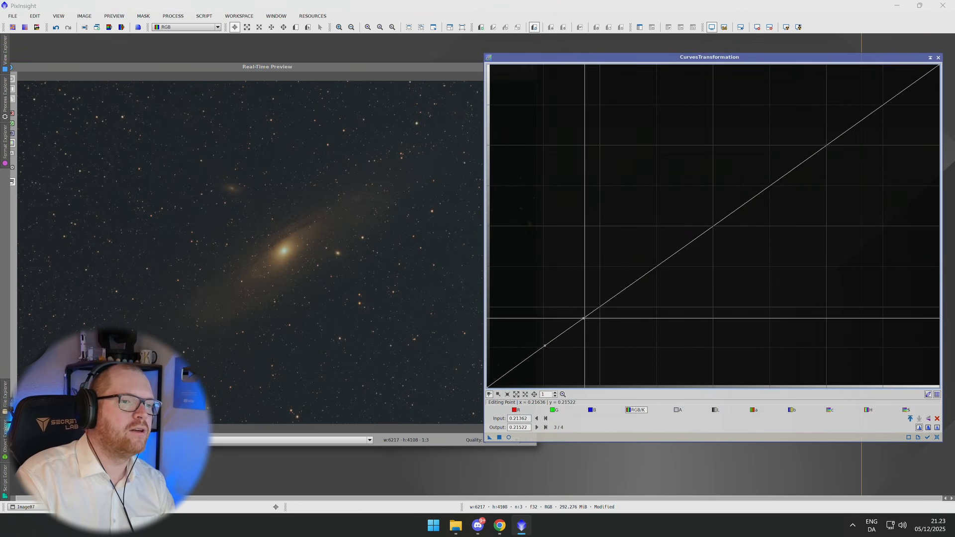
drag(584, 318, 583, 304)
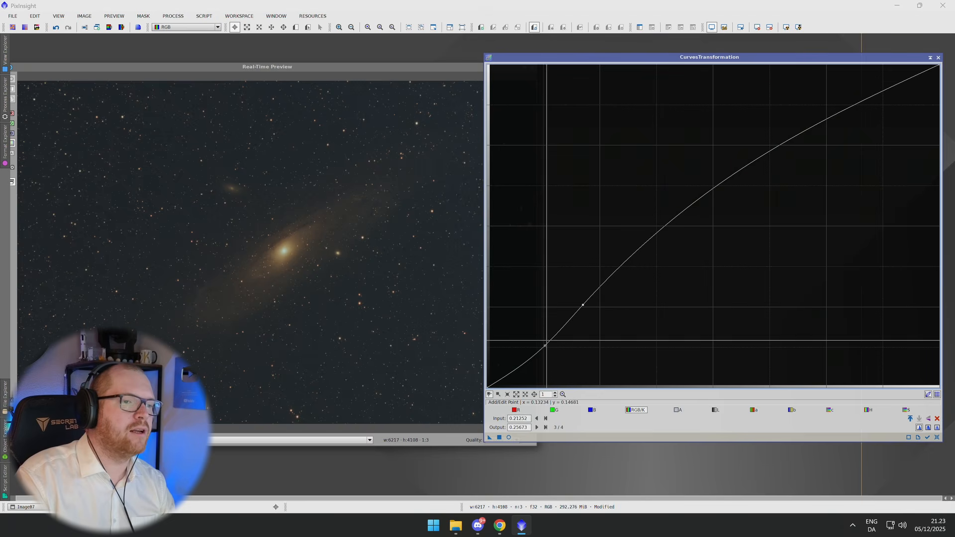
drag(546, 343, 552, 358)
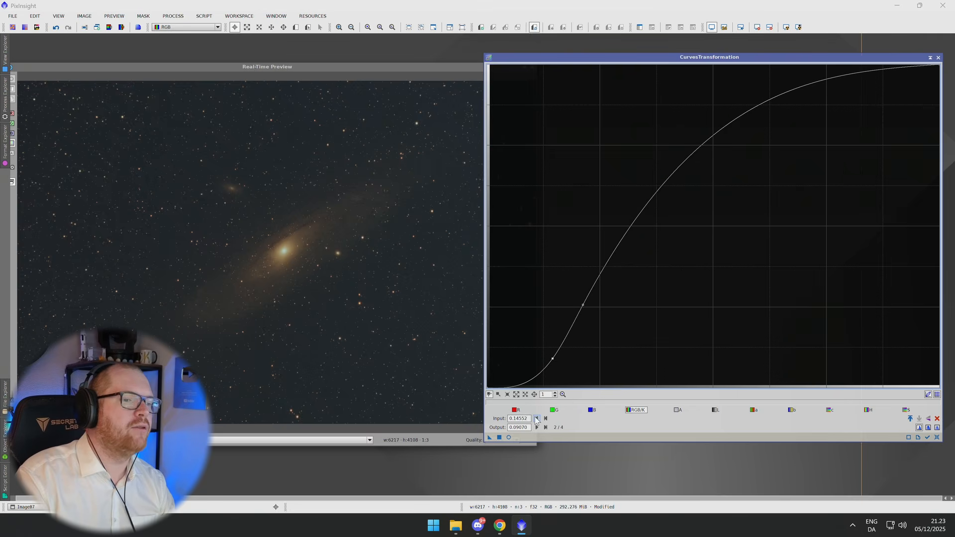
click(509, 437)
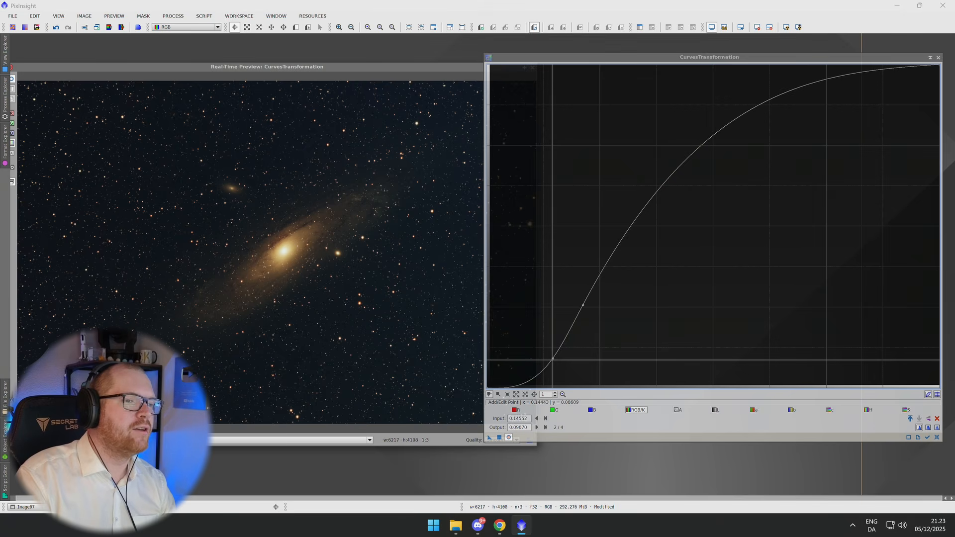
drag(552, 358, 564, 334)
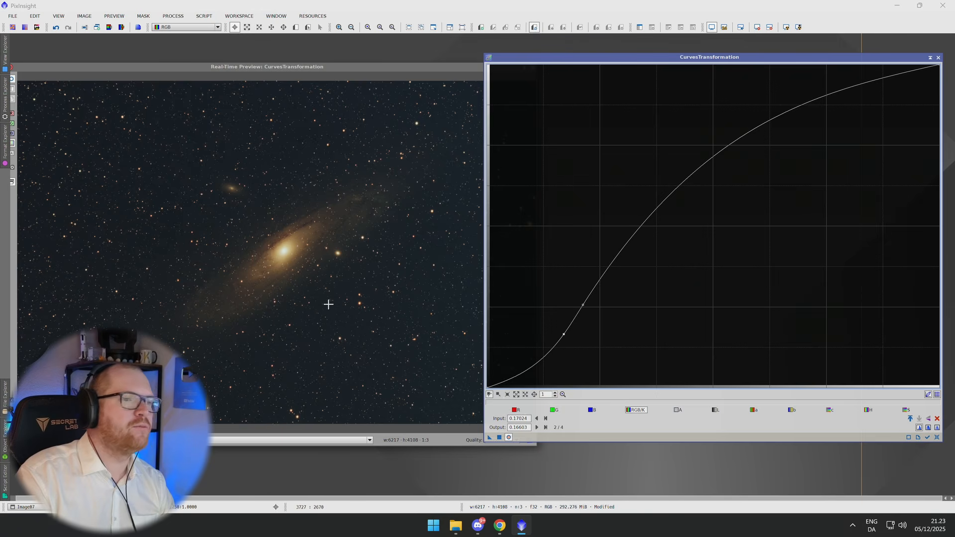
Apply the S-curve to the image and reset the curve again.
click(499, 437)
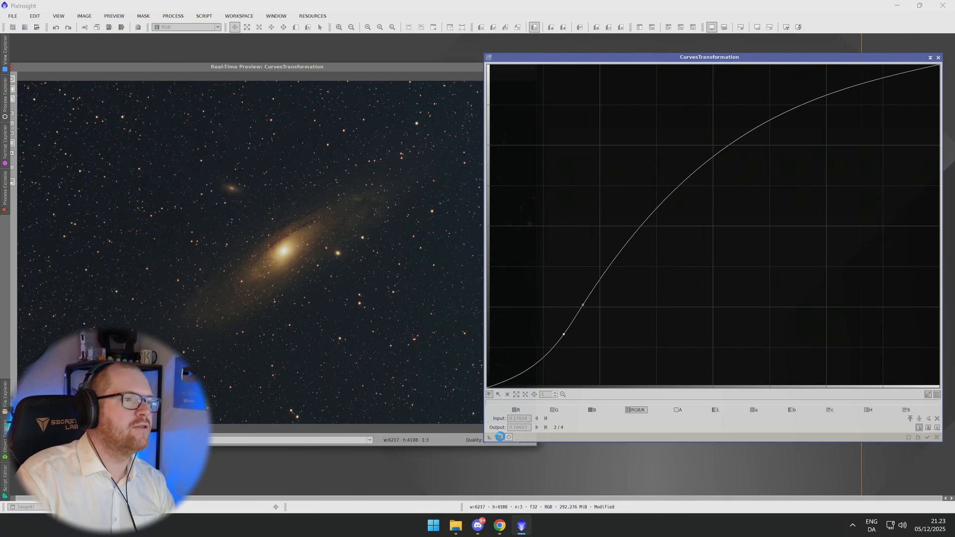
click(937, 437)
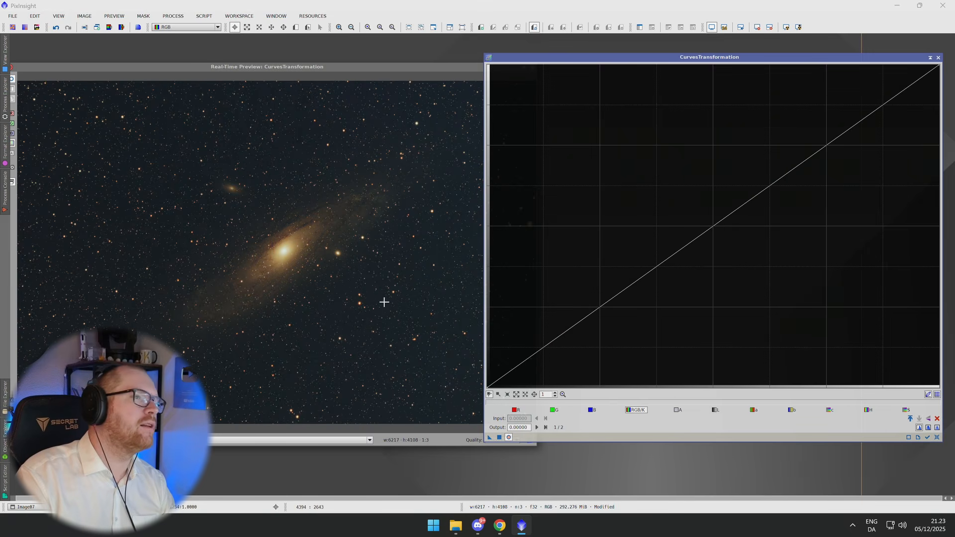
Sample background pixel values, then add a shadow point, a slightly lifted midtone point and a highlight point to the RGB/K curve.
click(389, 193)
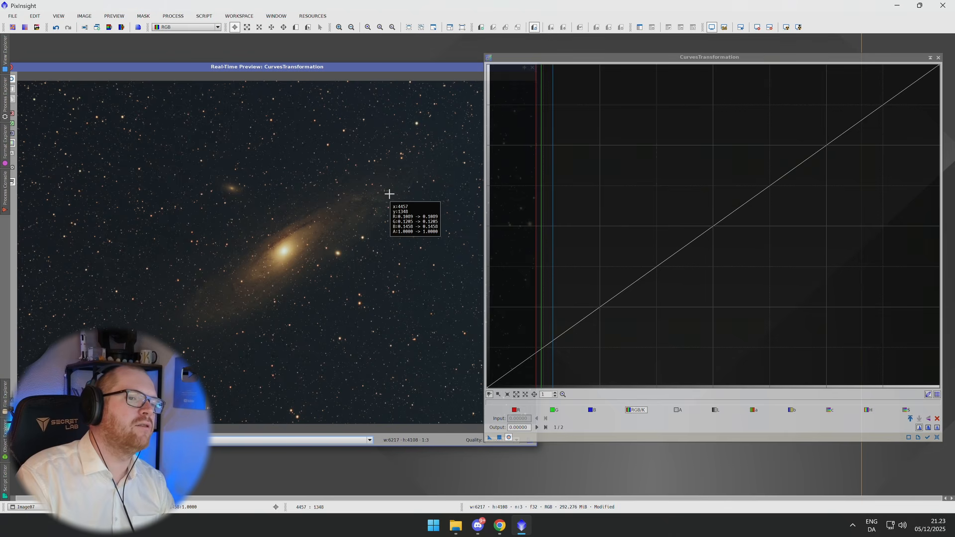
drag(389, 194, 389, 197)
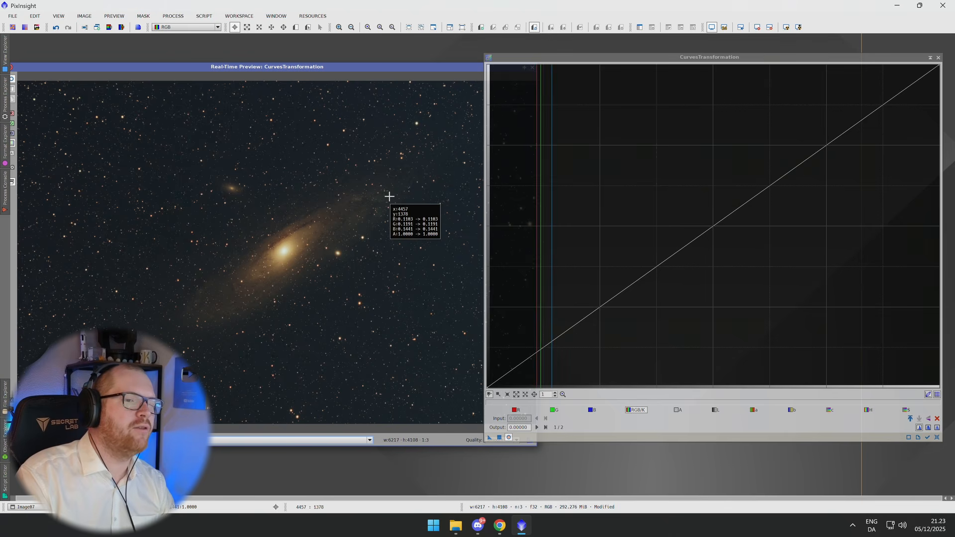
click(518, 367)
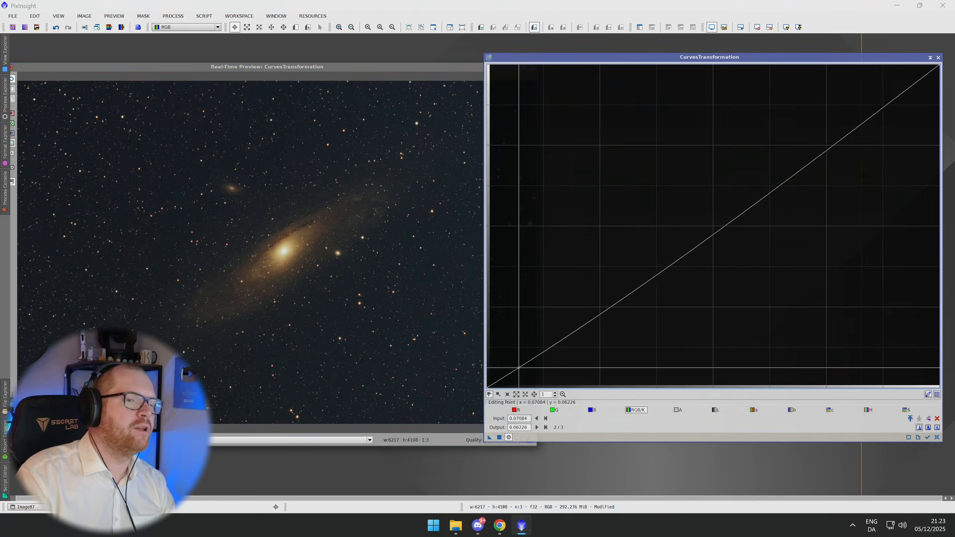
click(599, 311)
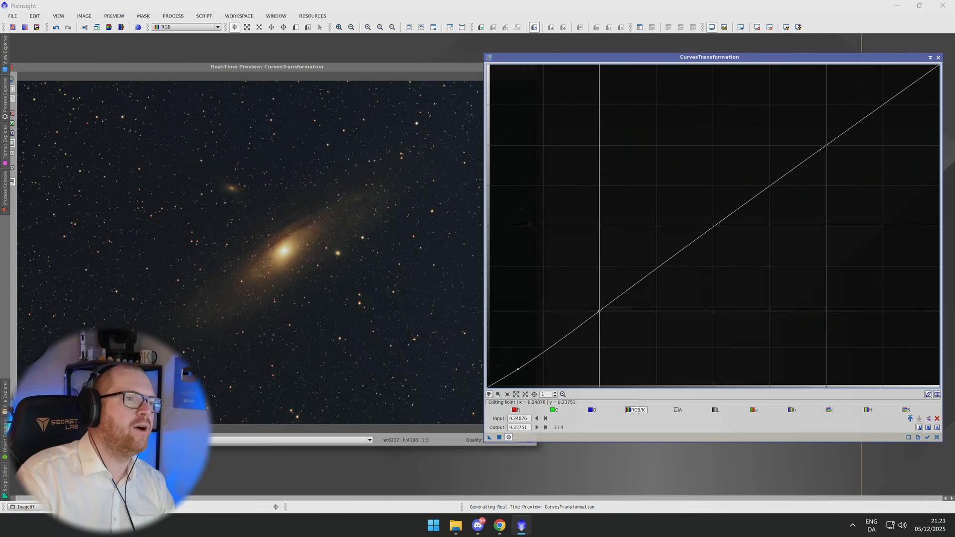
drag(599, 311, 596, 304)
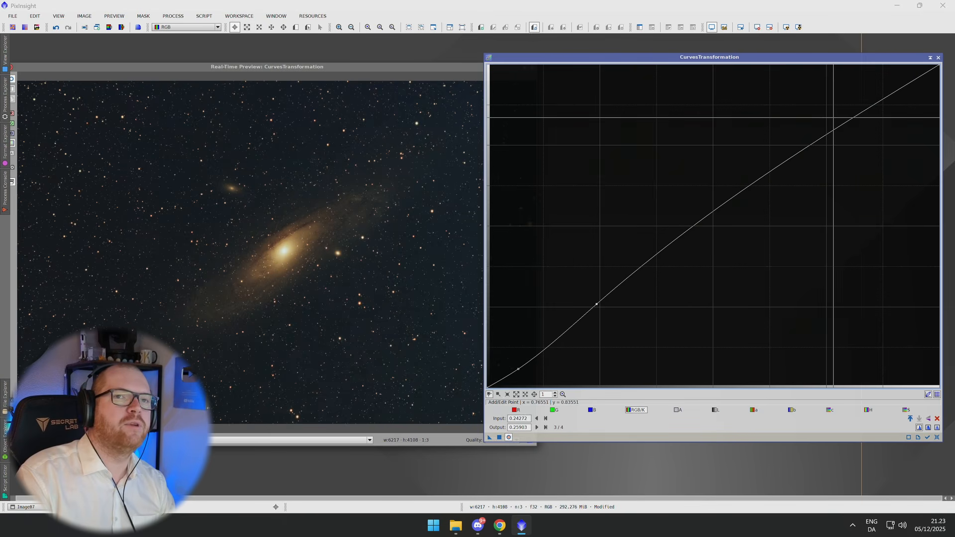
drag(833, 131, 836, 138)
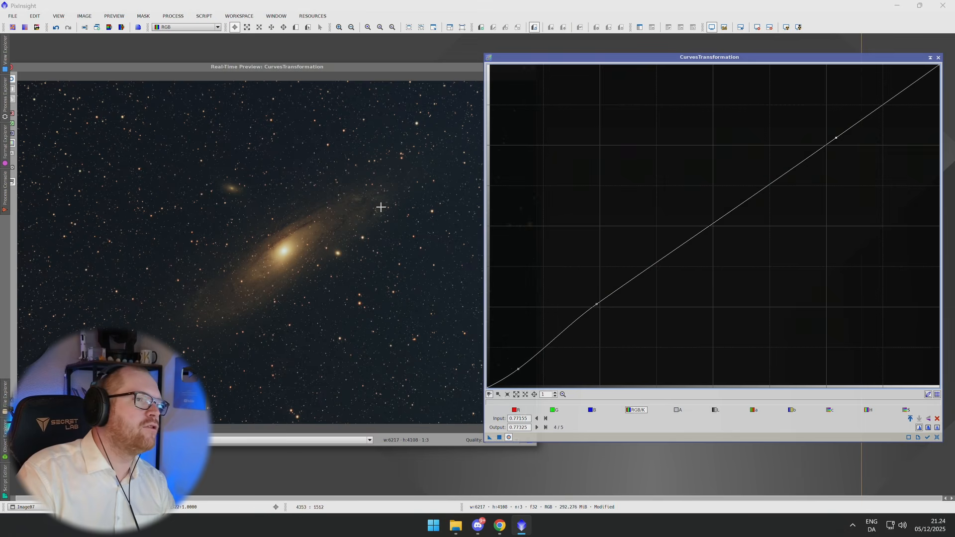
click(362, 212)
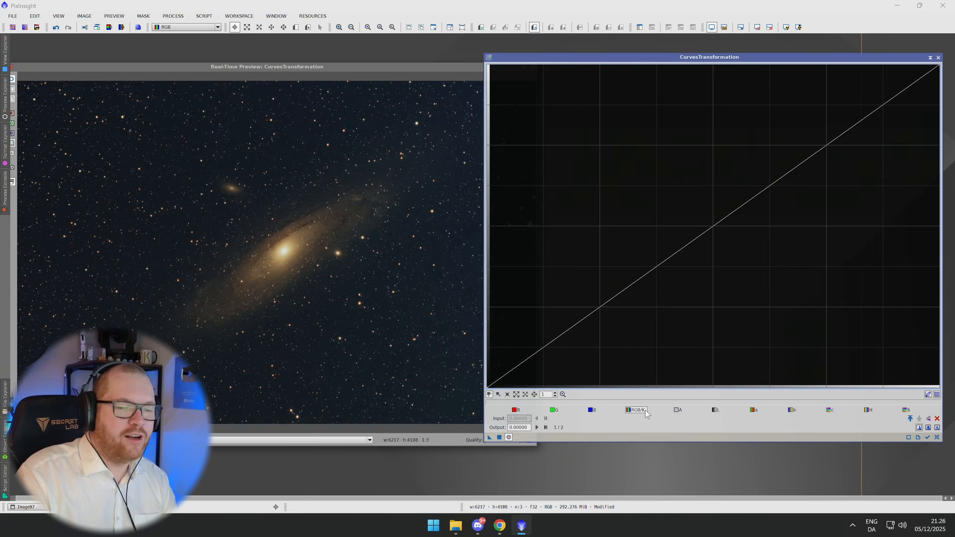
Switch to the S (saturation) curve, add an upper point and pull a lower point upward to boost saturation.
click(907, 410)
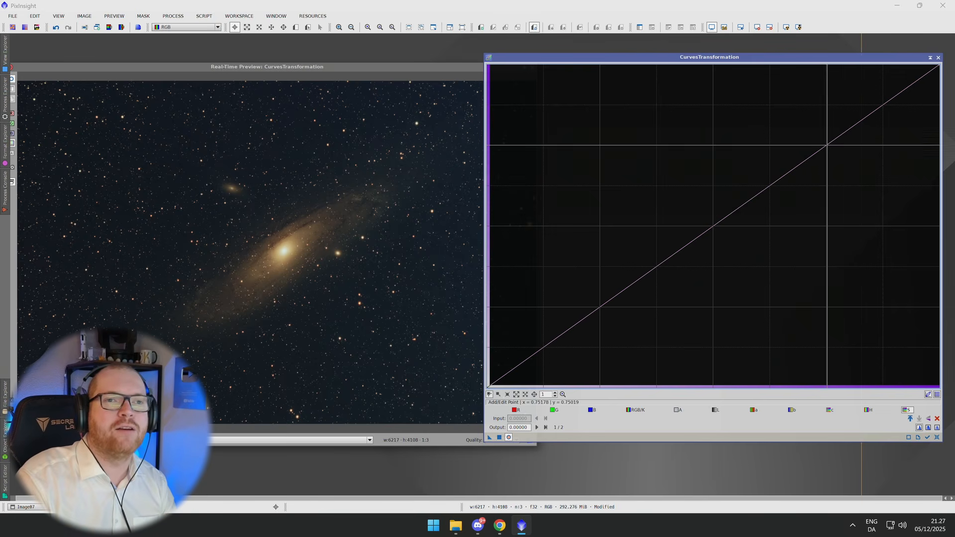
click(826, 144)
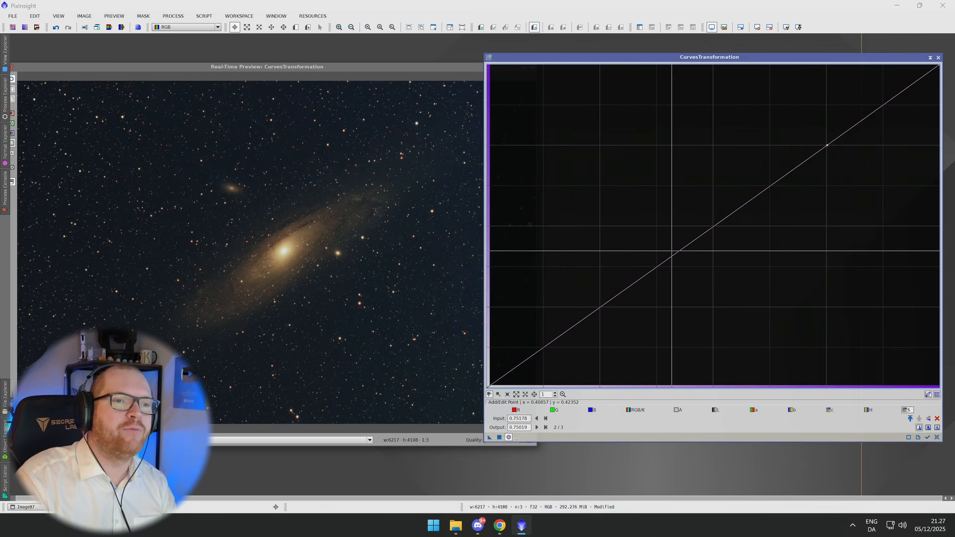
drag(676, 256, 604, 270)
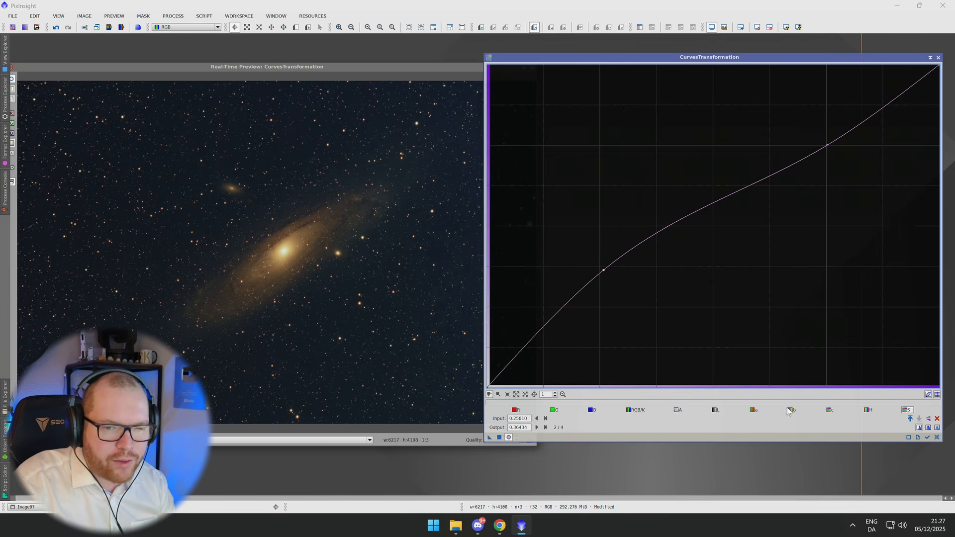
Switch to the c (chrominance) curve, raise its midpoint slightly and nudge an upper point down.
click(829, 410)
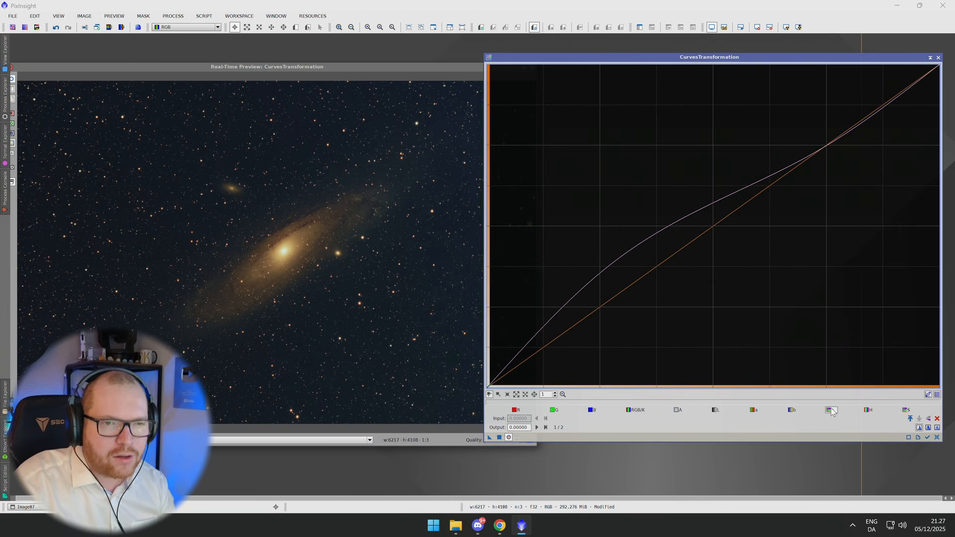
drag(716, 228, 699, 212)
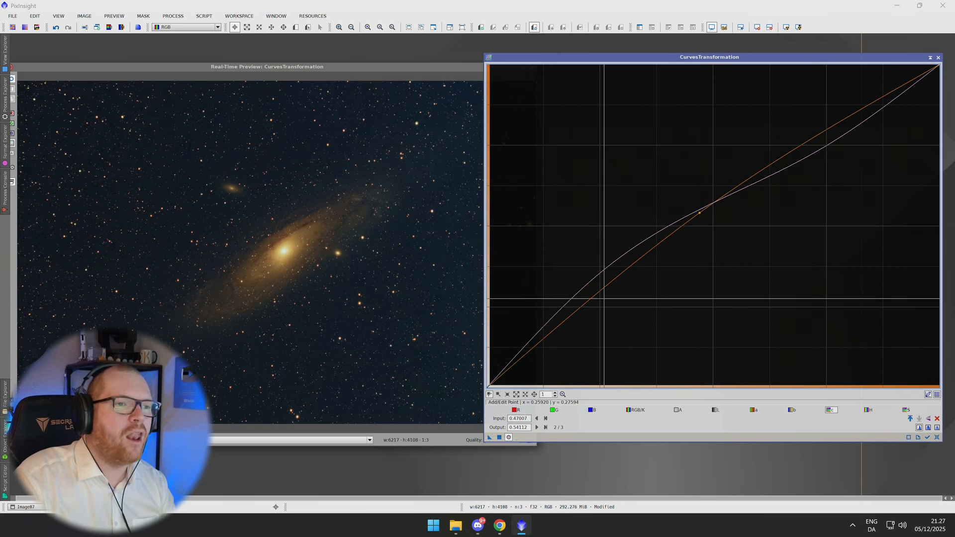
click(836, 131)
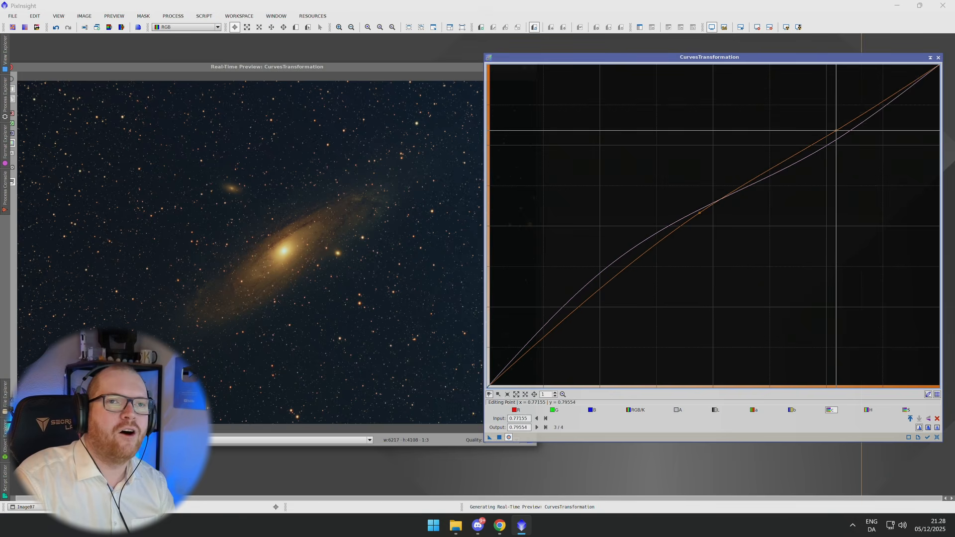
drag(836, 131, 837, 136)
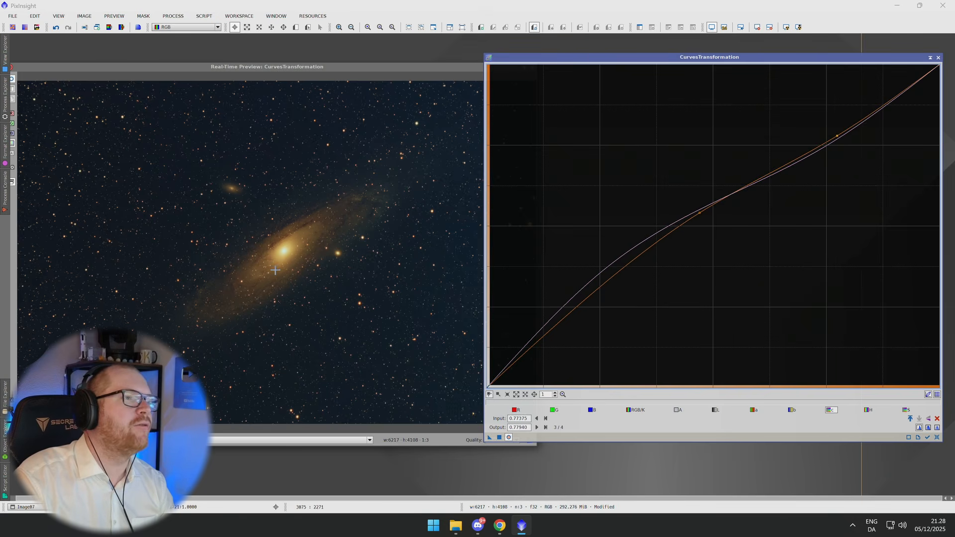